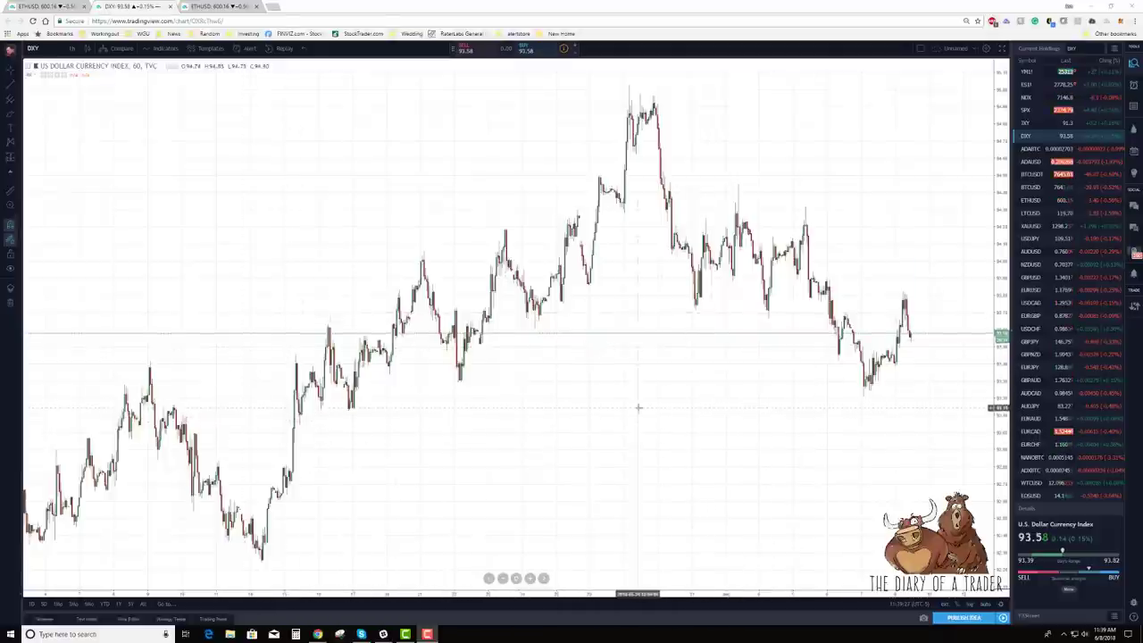
# Load EURUSD in the chart and split the layout into two side-by-side charts.
pyautogui.scroll(3, 605, 392)
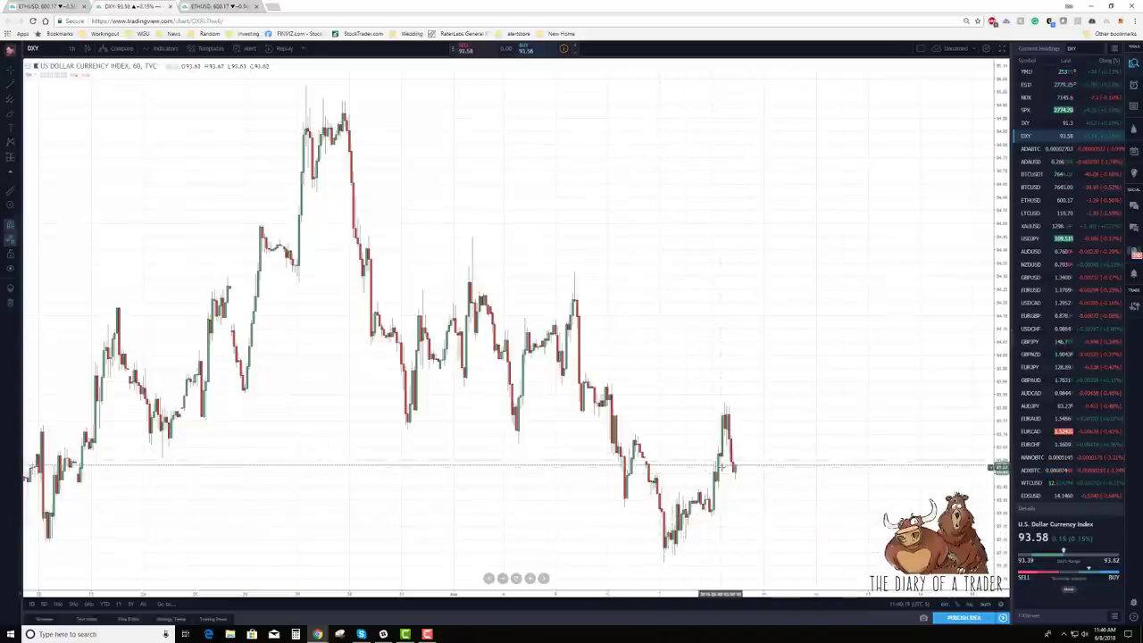
pyautogui.moveTo(583, 292); pyautogui.dragTo(528, 291)
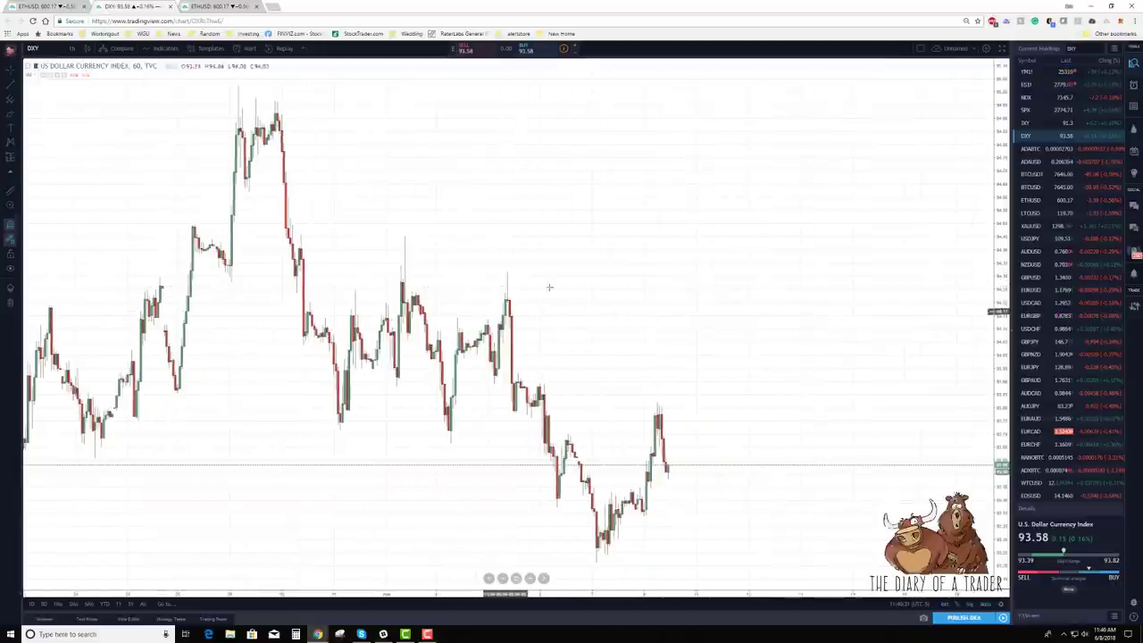
pyautogui.moveTo(684, 376); pyautogui.dragTo(477, 335)
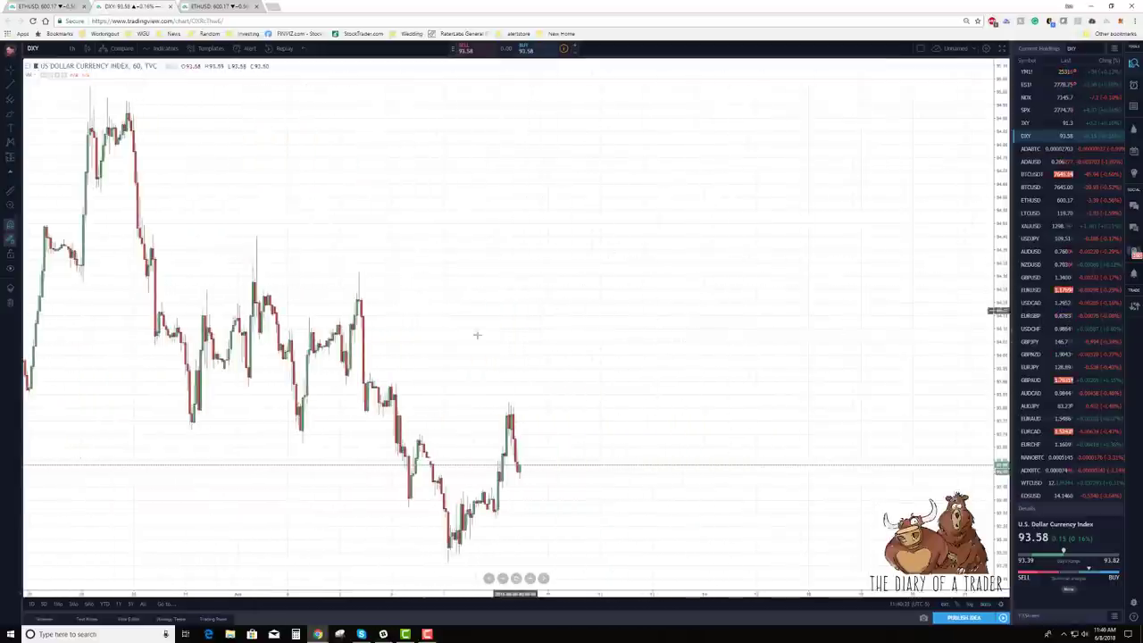
pyautogui.hscroll(-3, 572, 248)
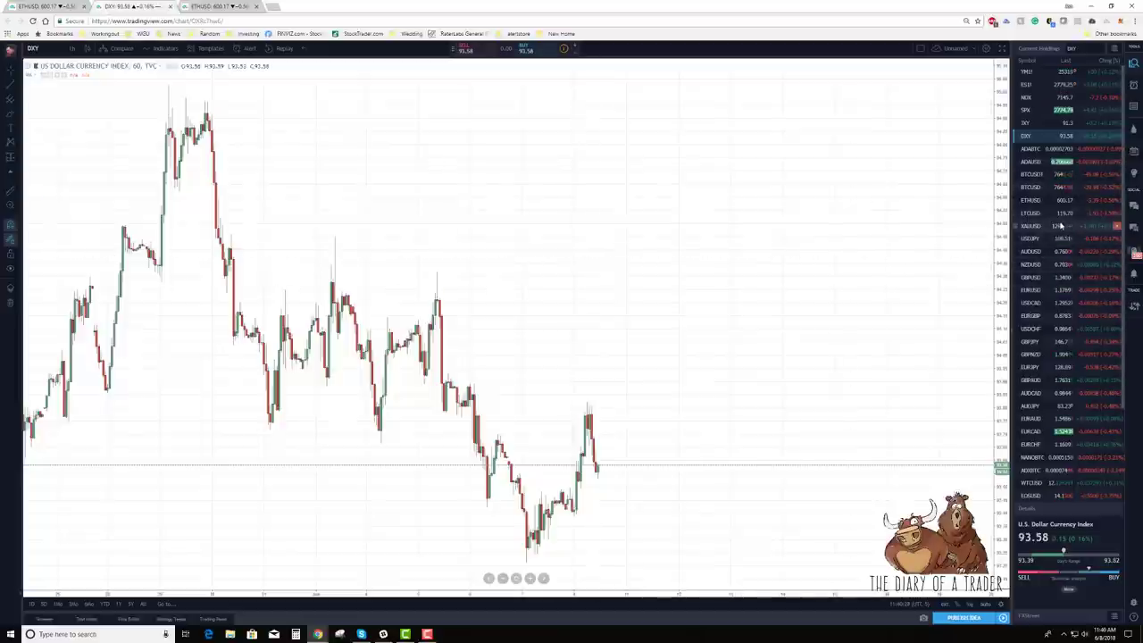
pyautogui.click(1047, 289)
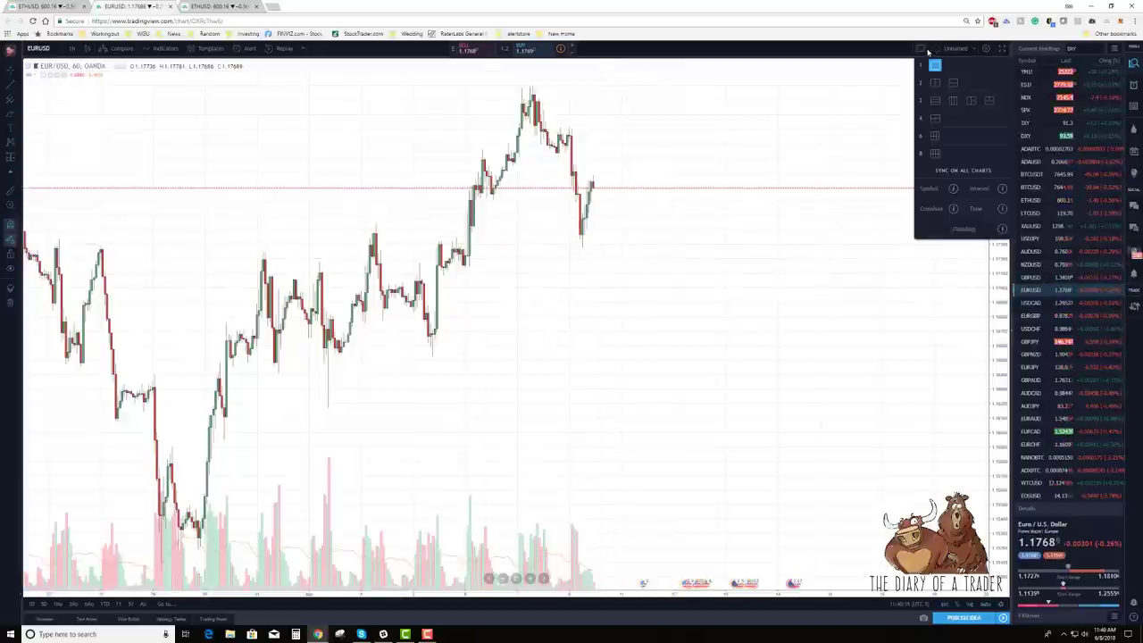
pyautogui.moveTo(925, 52)
pyautogui.click(935, 93)
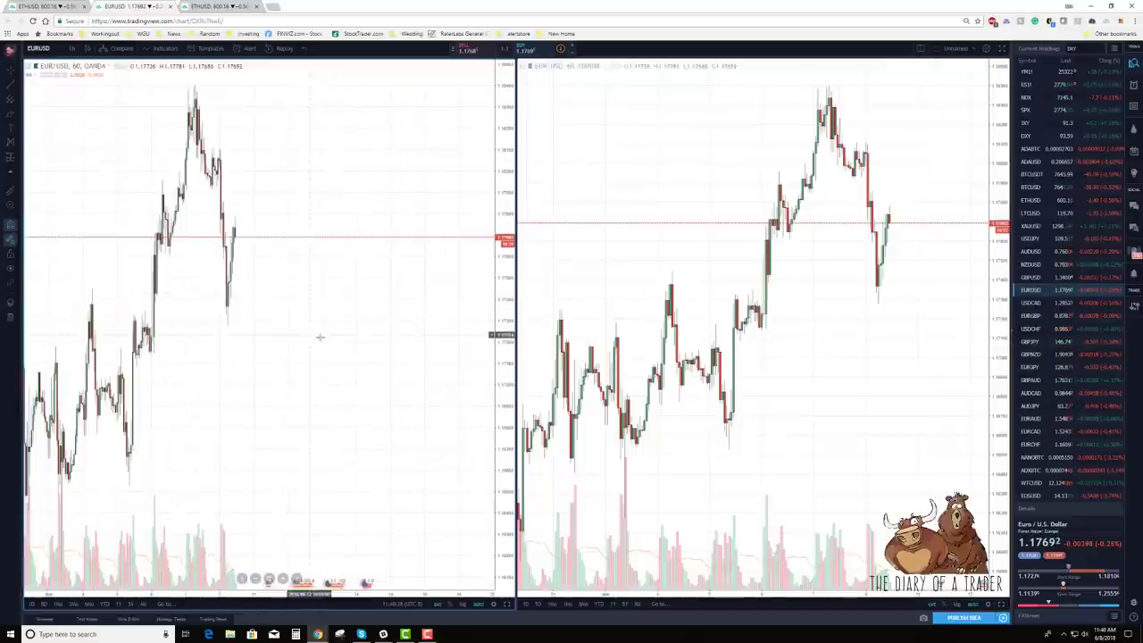
pyautogui.moveTo(316, 334); pyautogui.dragTo(401, 339)
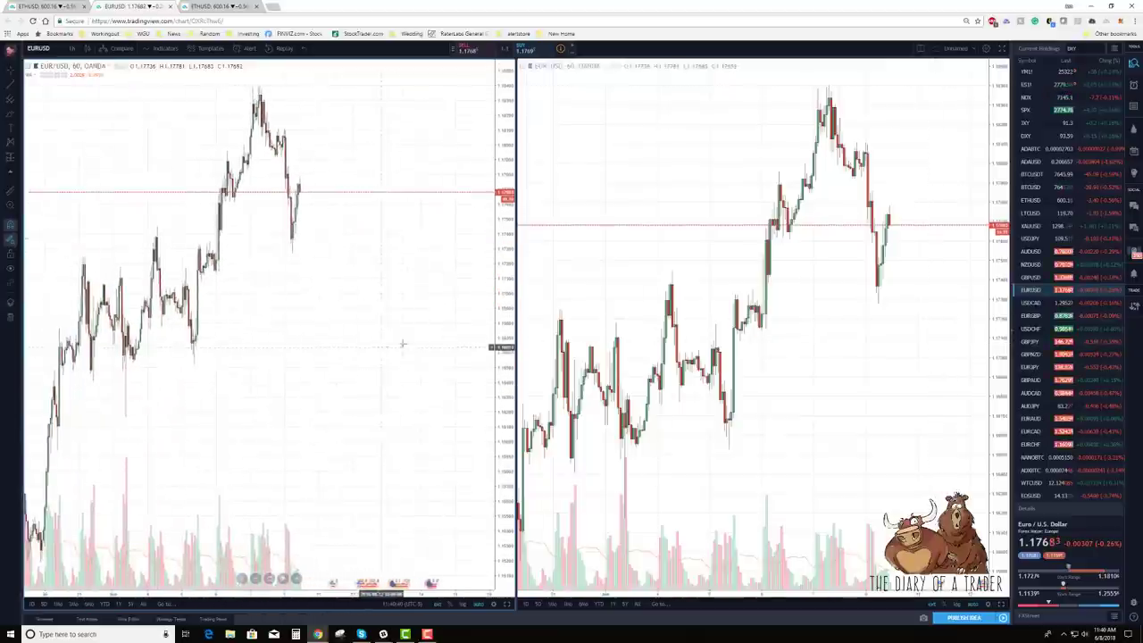
# Load the U.S. Dollar Currency Index (DXY) in the second chart, next to EURUSD.
pyautogui.click(607, 286)
pyautogui.click(1037, 137)
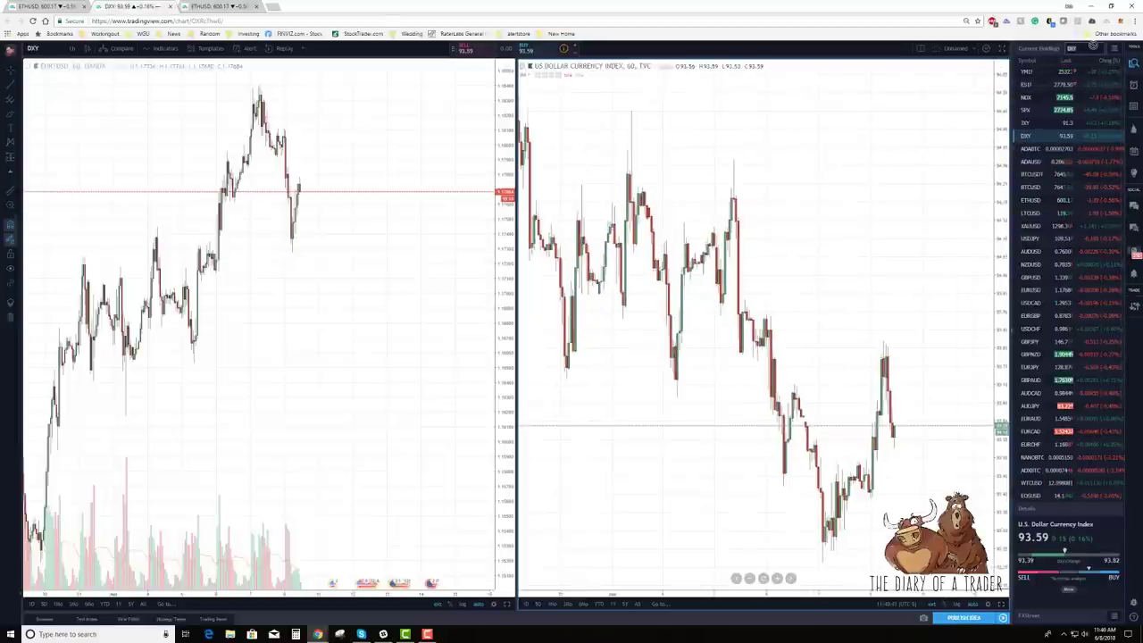
pyautogui.click(1092, 44)
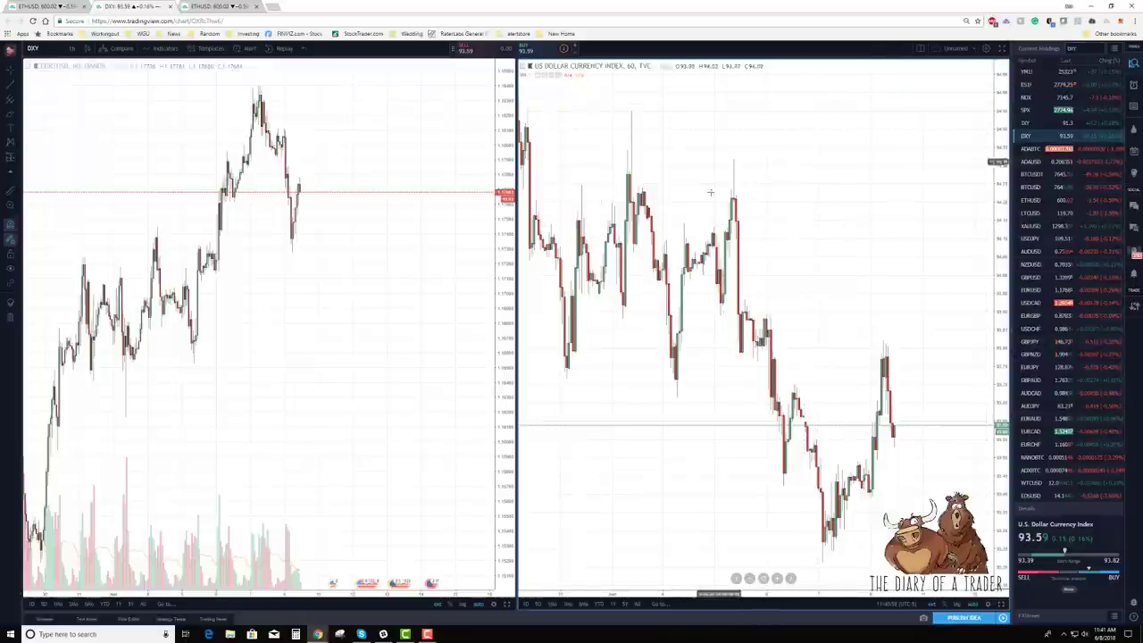
pyautogui.scroll(1, 825, 246)
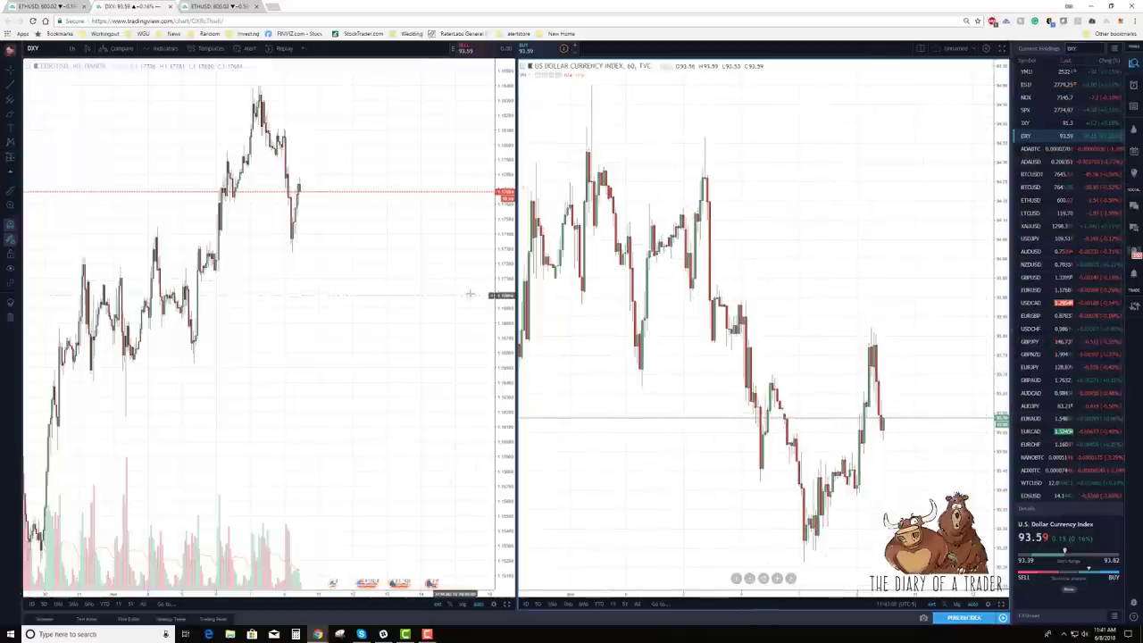
# Examine the most recent hourly price swings of EURUSD and DXY side by side.
pyautogui.press('Down')
pyautogui.press('Down')
pyautogui.press('Down')
pyautogui.press('Down')
pyautogui.press('Down')
pyautogui.press('Down')
pyautogui.press('Down')
pyautogui.press('Down')
pyautogui.press('Down')
pyautogui.press('Down')
pyautogui.press('Down')
pyautogui.press('Down')
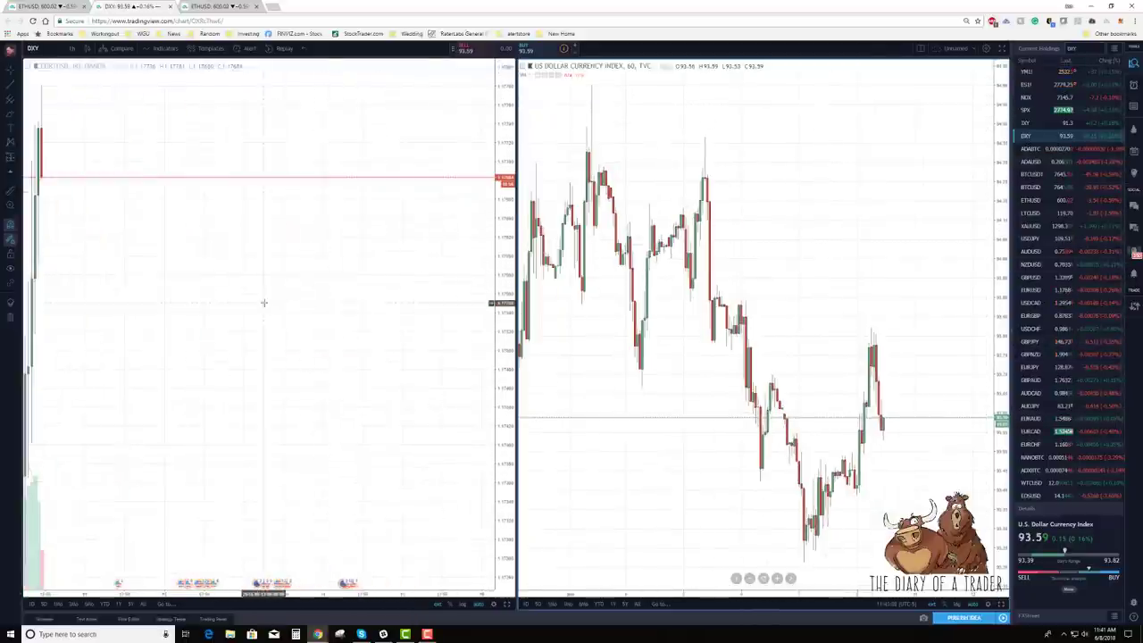
pyautogui.scroll(-3, 370, 324)
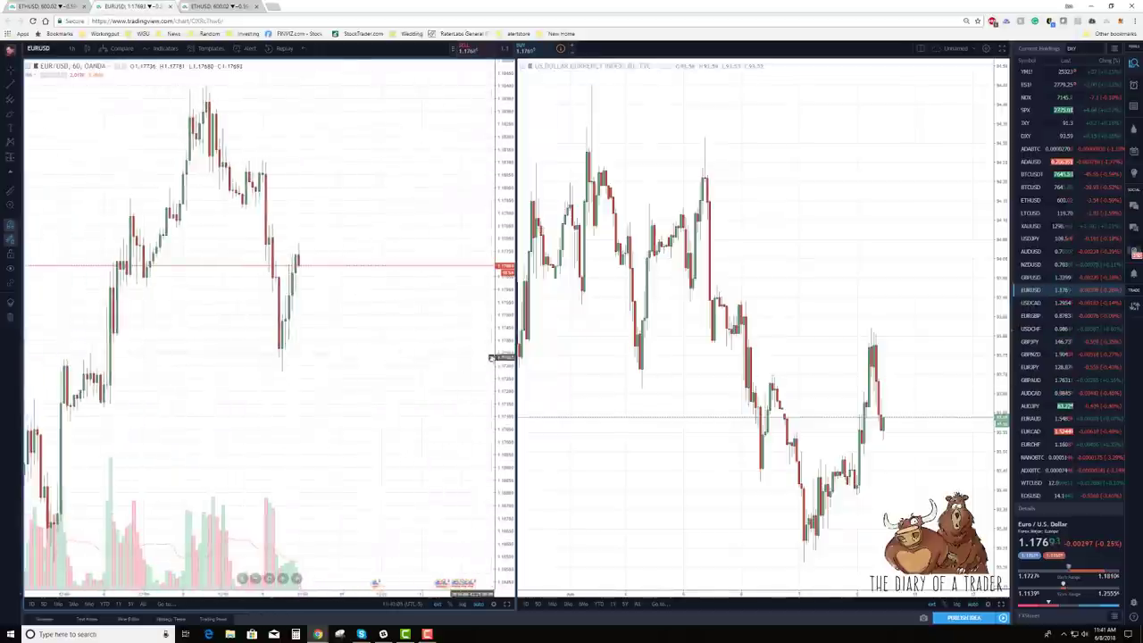
pyautogui.moveTo(411, 390); pyautogui.dragTo(265, 391)
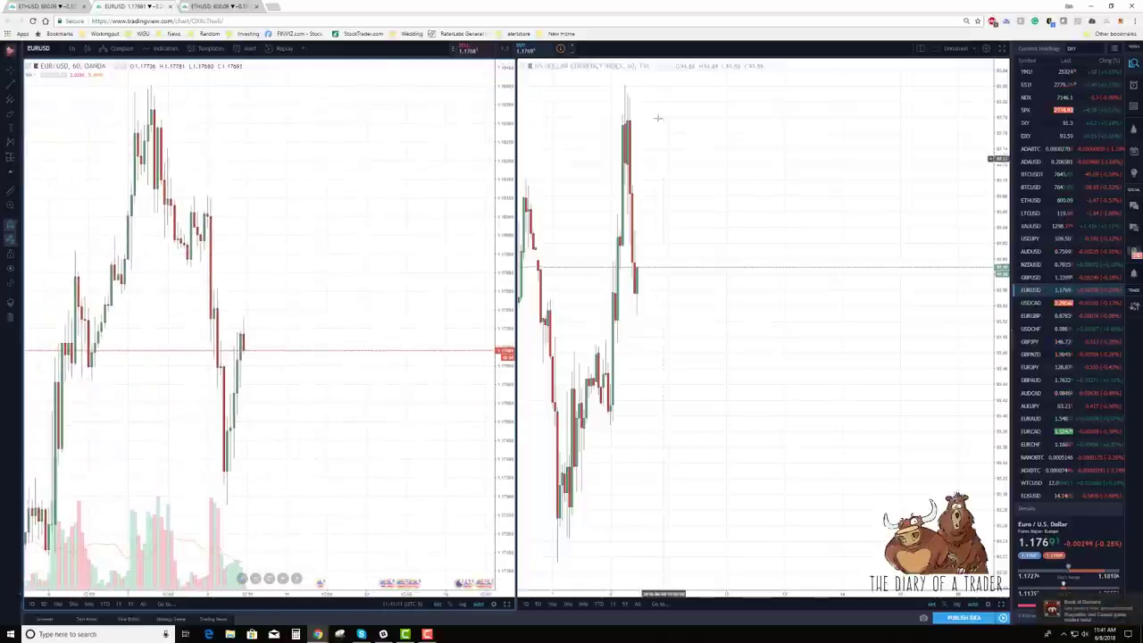
pyautogui.scroll(-2, 741, 268)
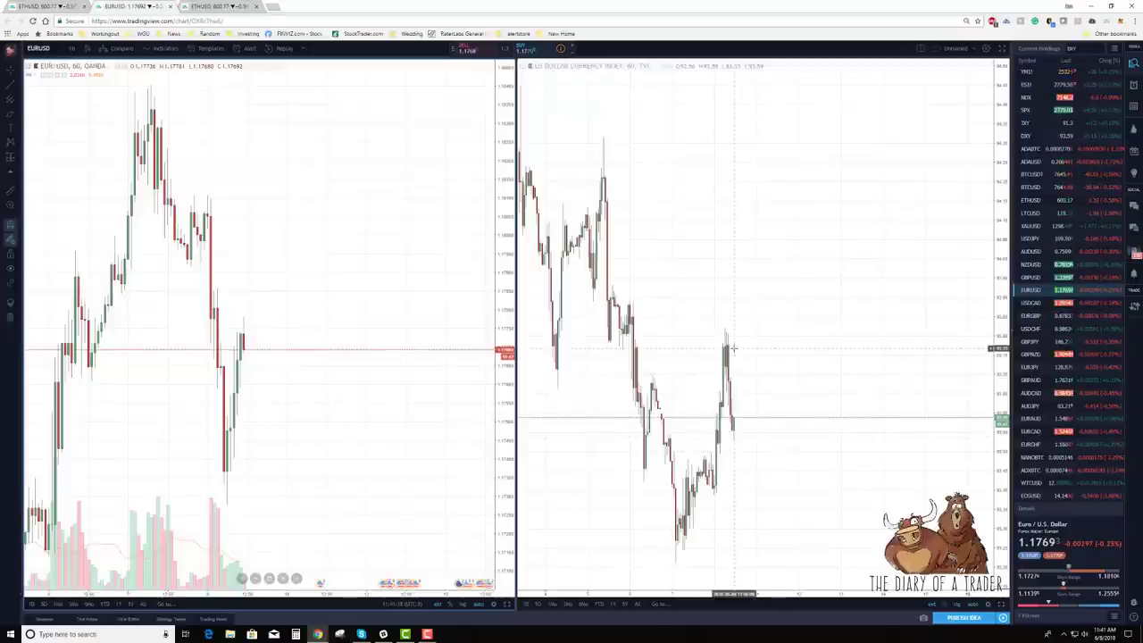
pyautogui.click(835, 392)
pyautogui.scroll(4, 835, 391)
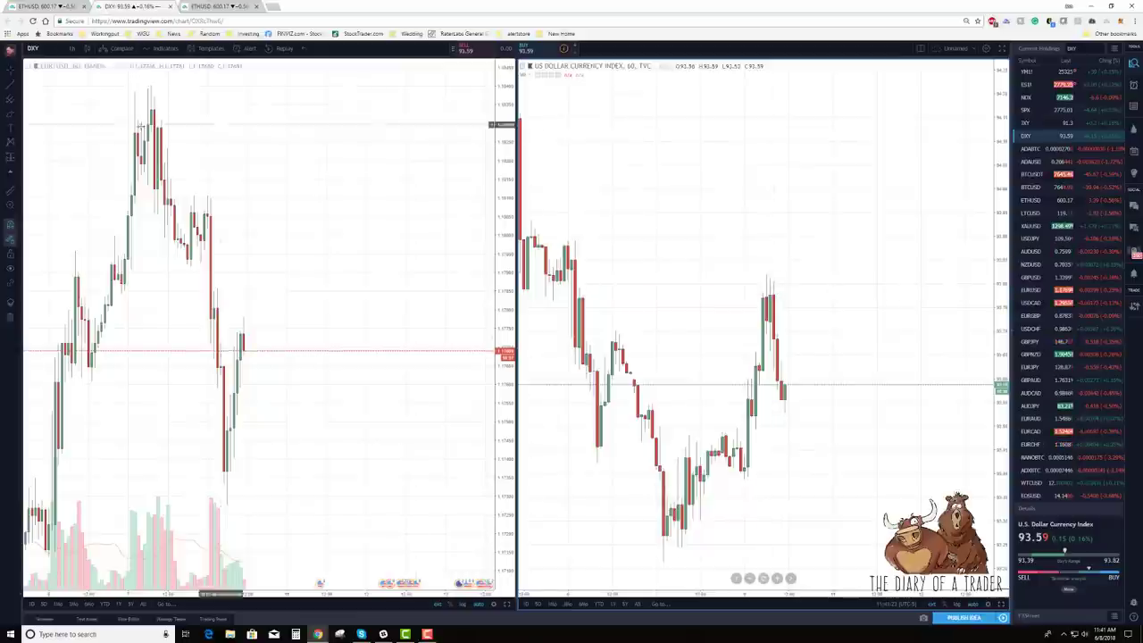
# Draw a rectangle over DXY's latest hourly decline and another over EURUSD's matching latest rise.
pyautogui.click(19, 123)
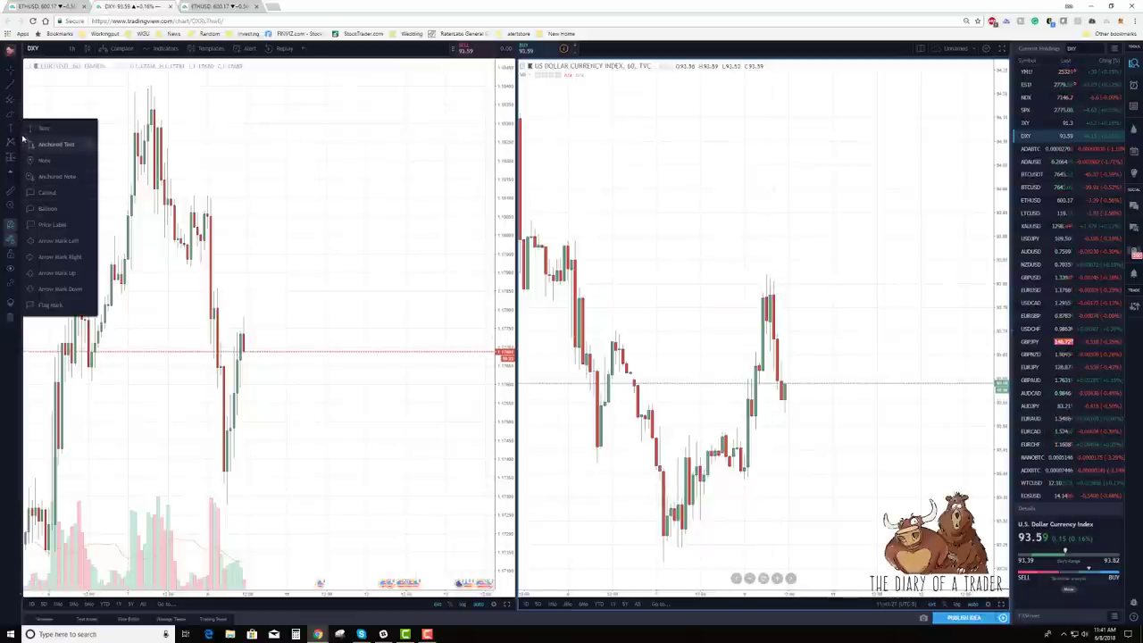
pyautogui.click(17, 115)
pyautogui.click(36, 130)
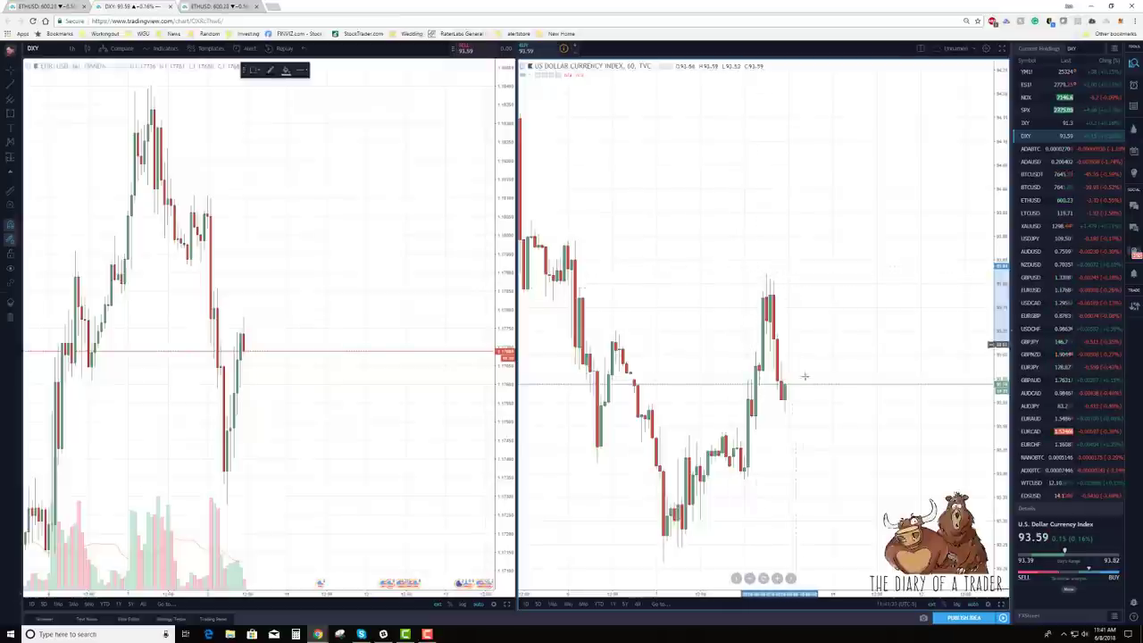
pyautogui.moveTo(762, 266); pyautogui.dragTo(825, 425)
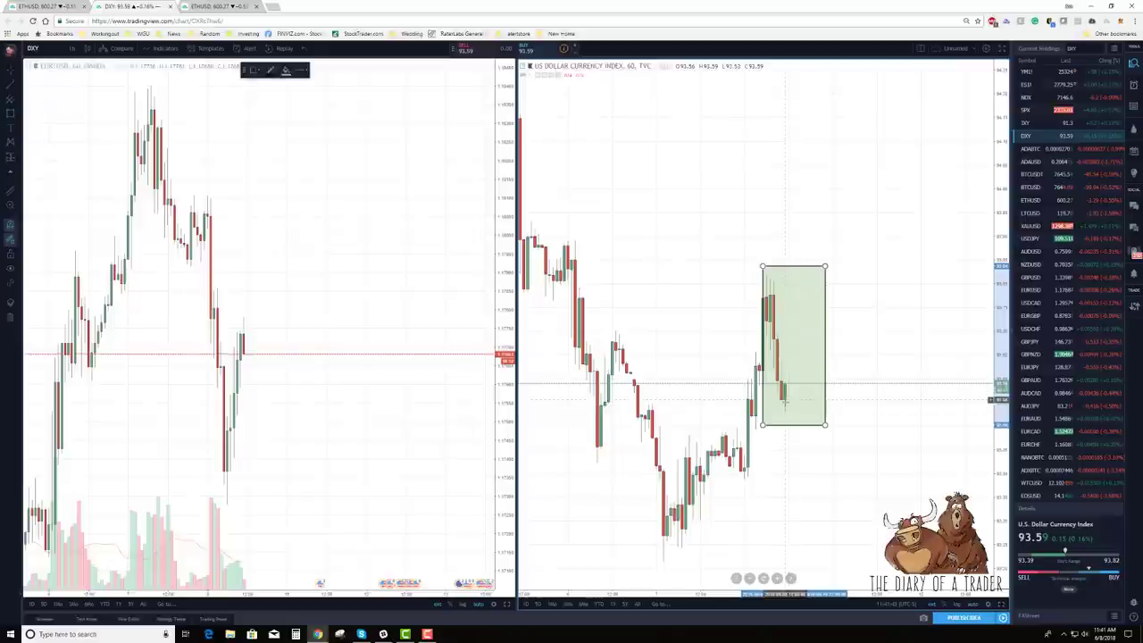
pyautogui.moveTo(294, 322)
pyautogui.mouseDown()
pyautogui.moveTo(224, 473)
pyautogui.moveTo(229, 494)
pyautogui.mouseUp()
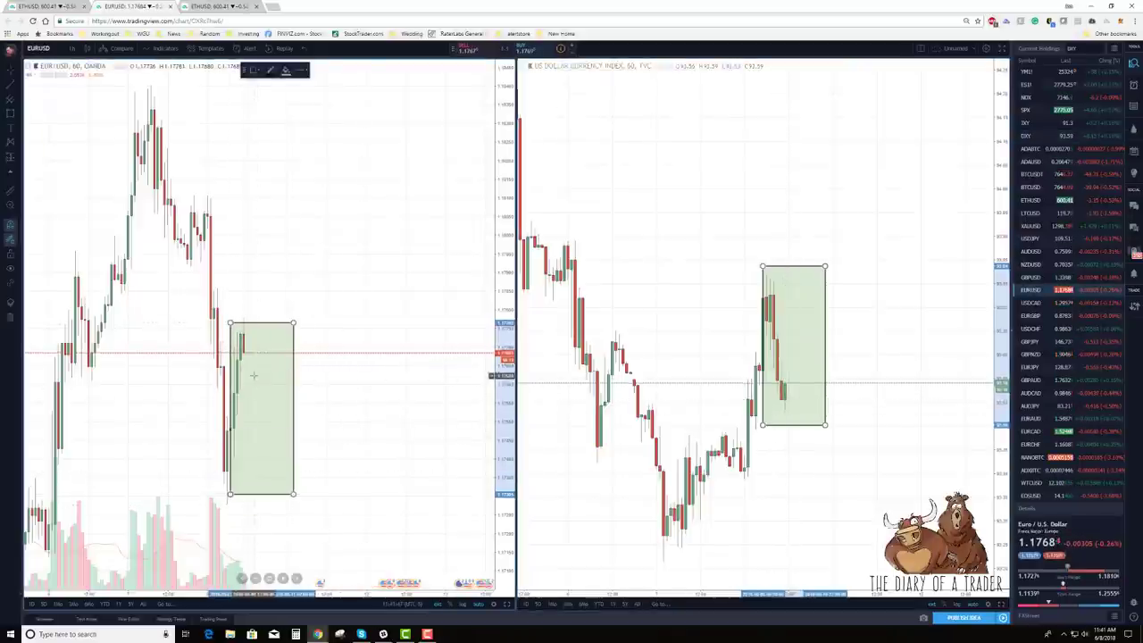
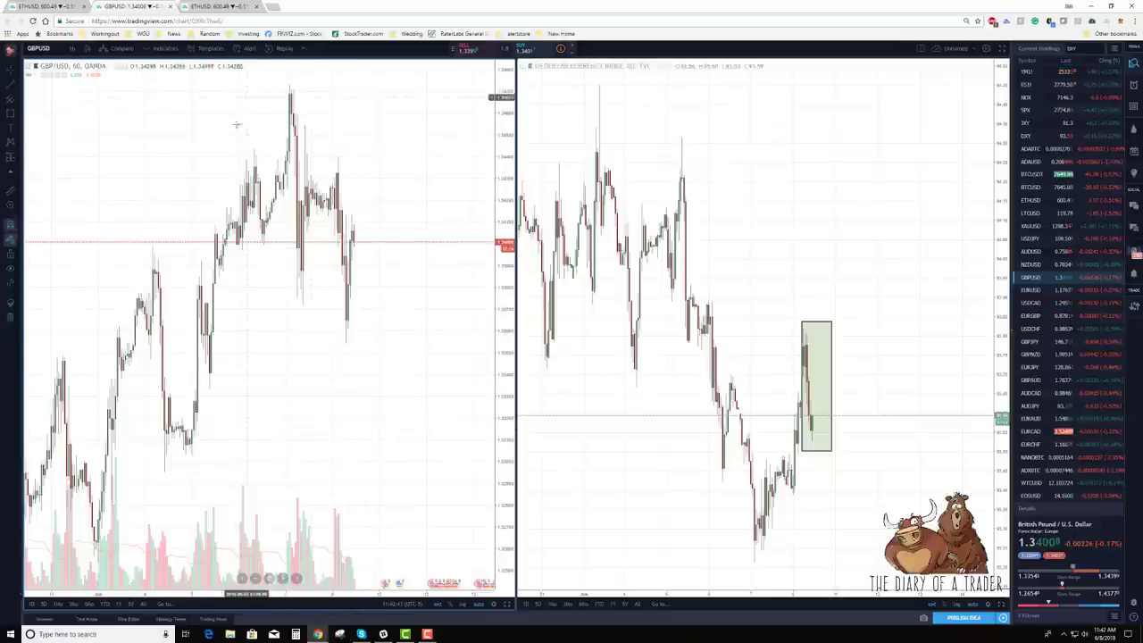
# Set both the GBPUSD and DXY charts to the 15-minute interval.
pyautogui.click(72, 50)
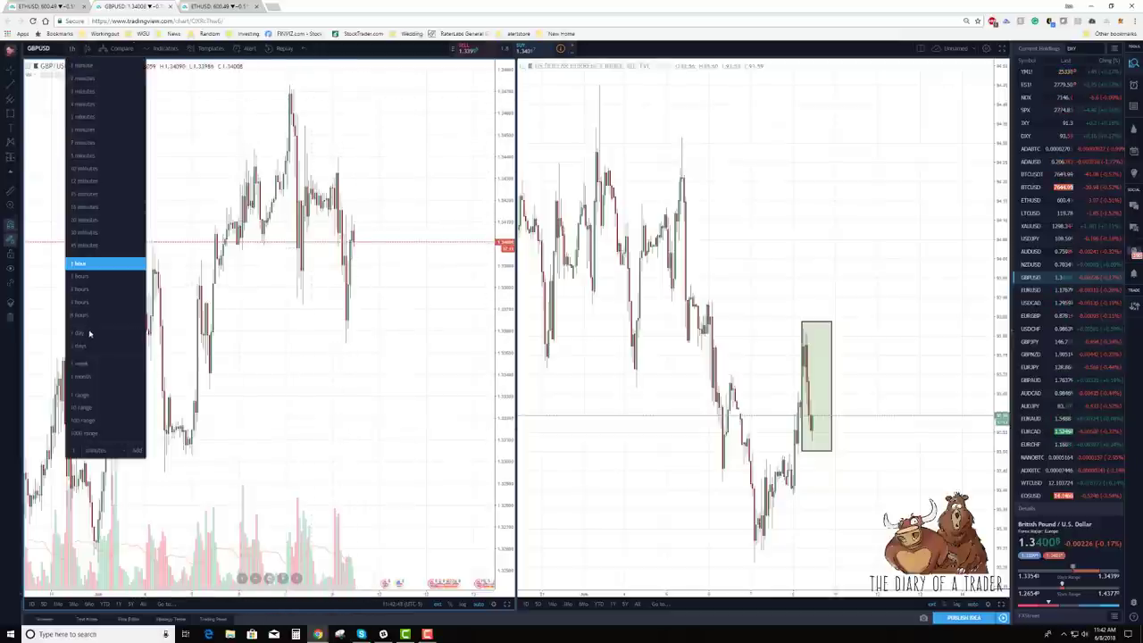
pyautogui.click(85, 194)
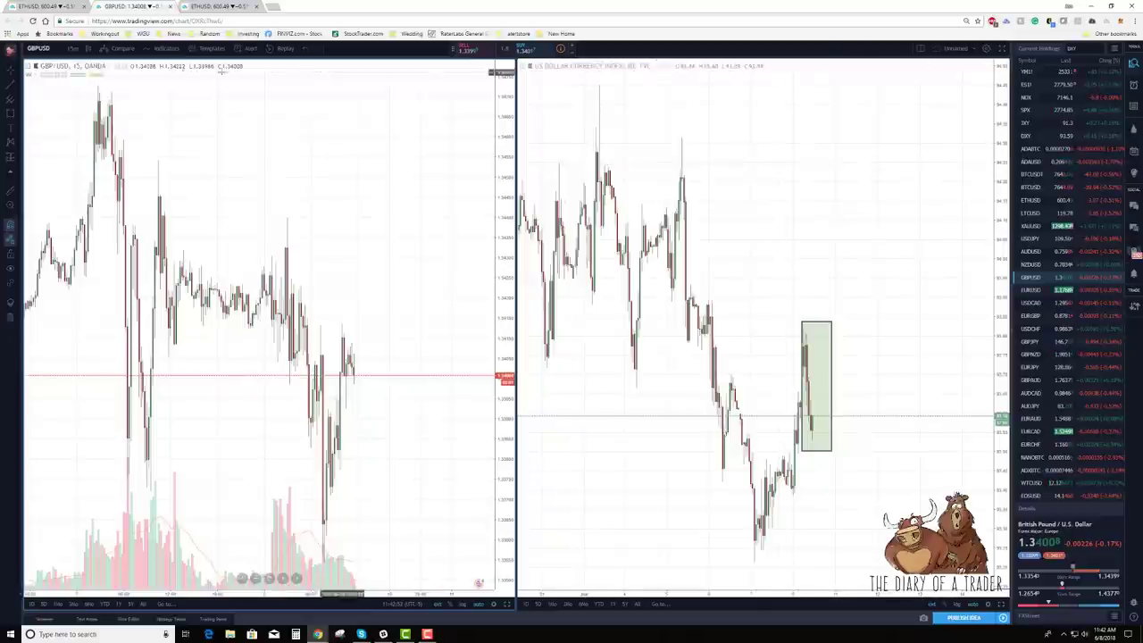
pyautogui.click(778, 166)
pyautogui.click(72, 50)
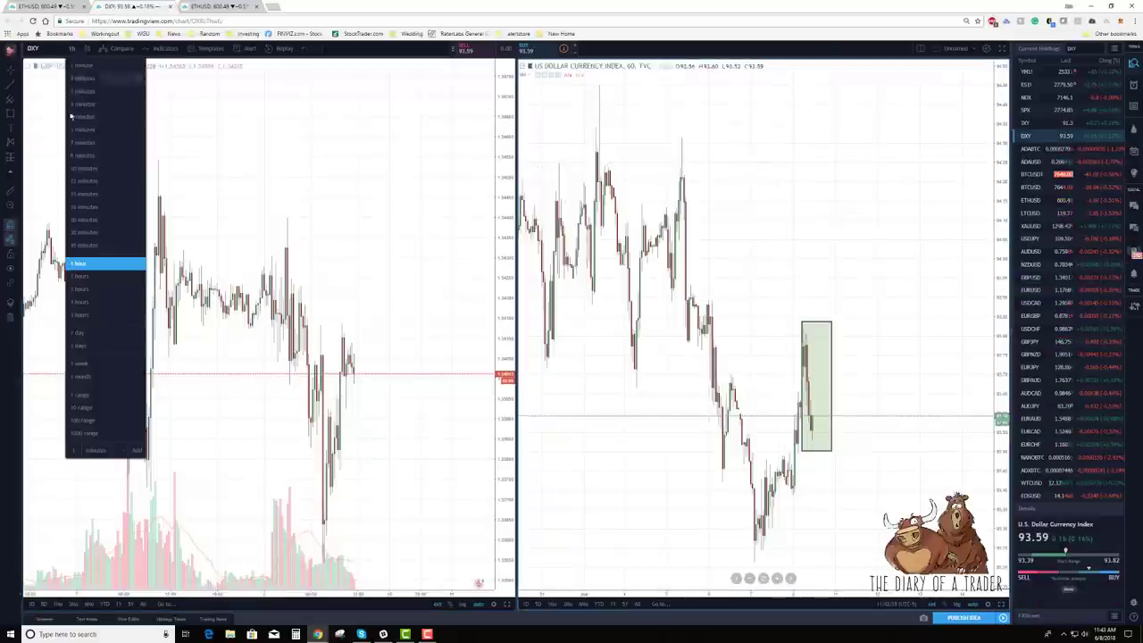
pyautogui.click(82, 196)
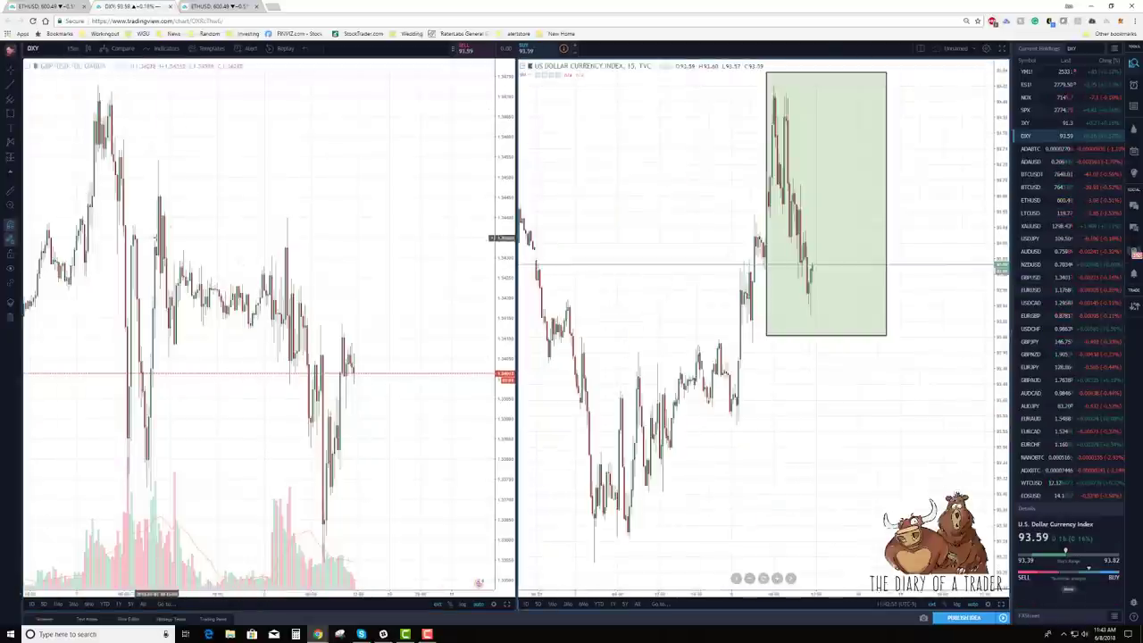
# Delete the green rectangle from the DXY chart and bring the latest 15-minute candles of both charts into closer view.
pyautogui.click(491, 219)
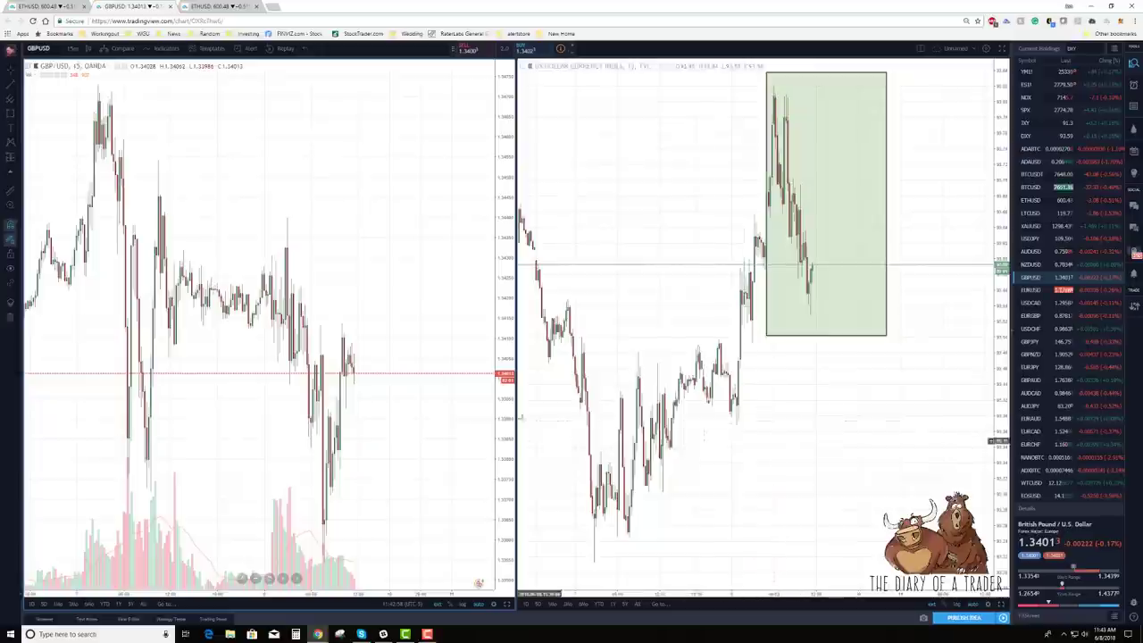
pyautogui.click(812, 337)
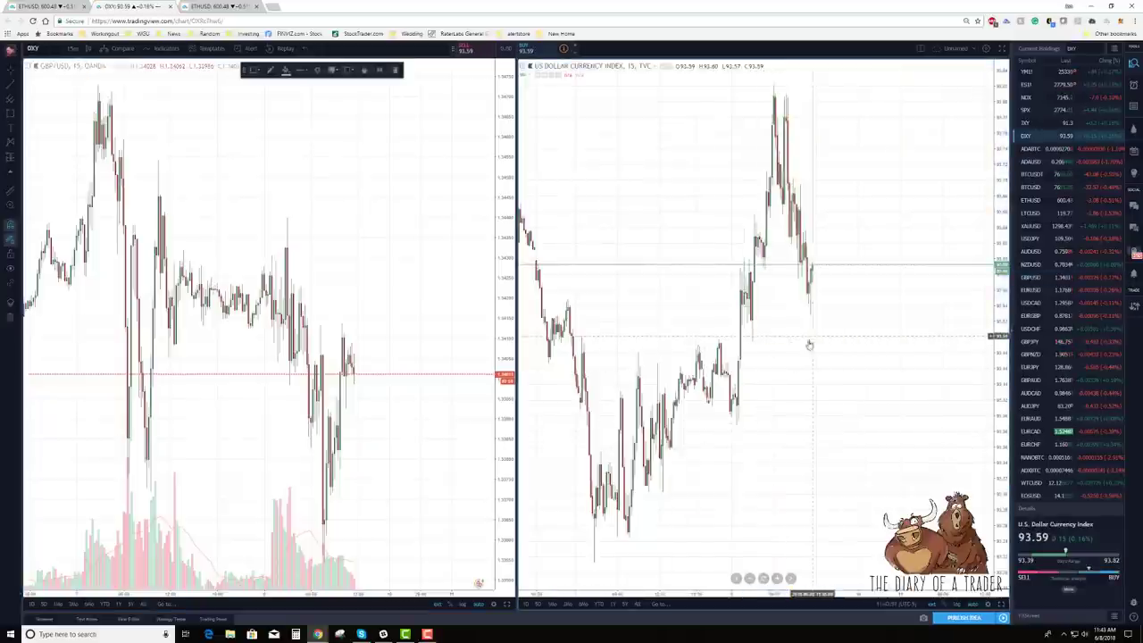
pyautogui.moveTo(270, 433); pyautogui.dragTo(301, 433)
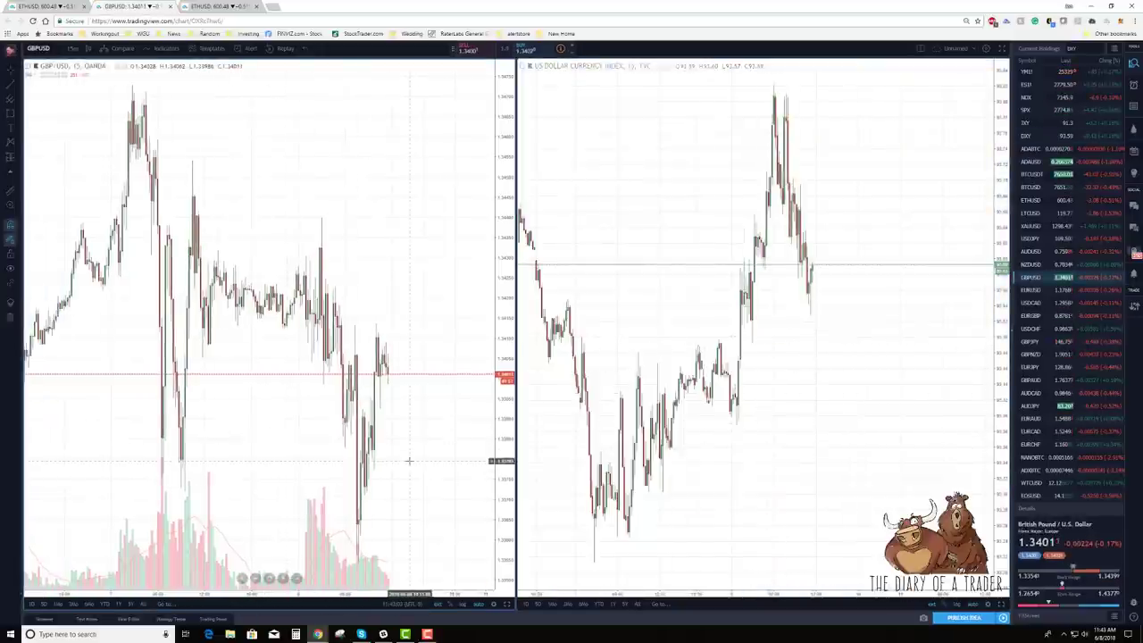
pyautogui.moveTo(700, 404); pyautogui.dragTo(850, 467)
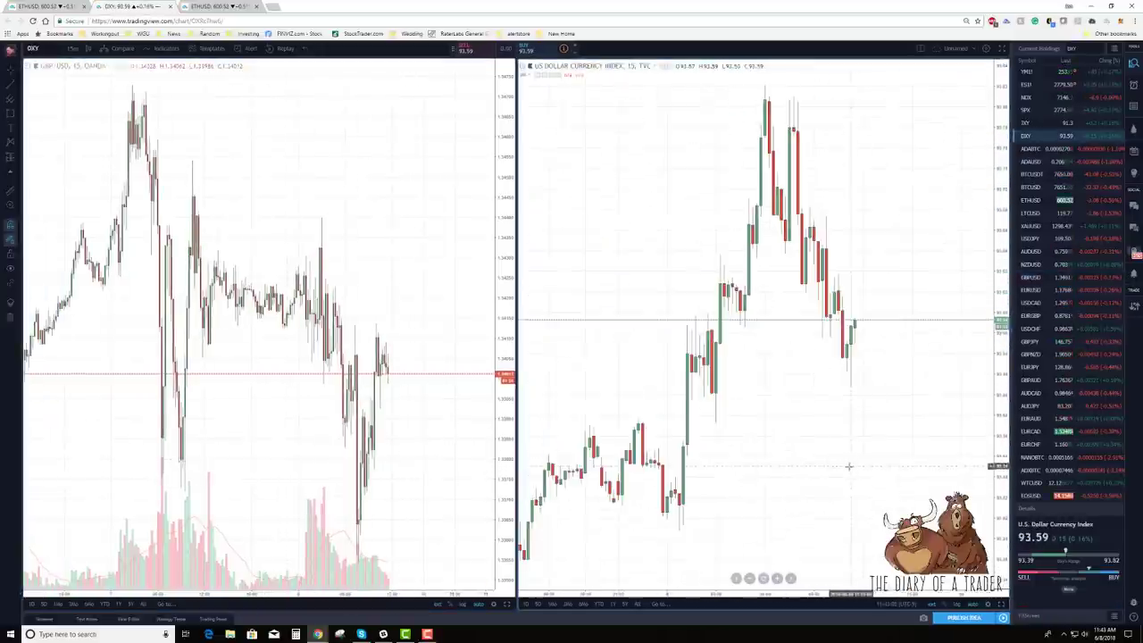
pyautogui.scroll(3, 278, 488)
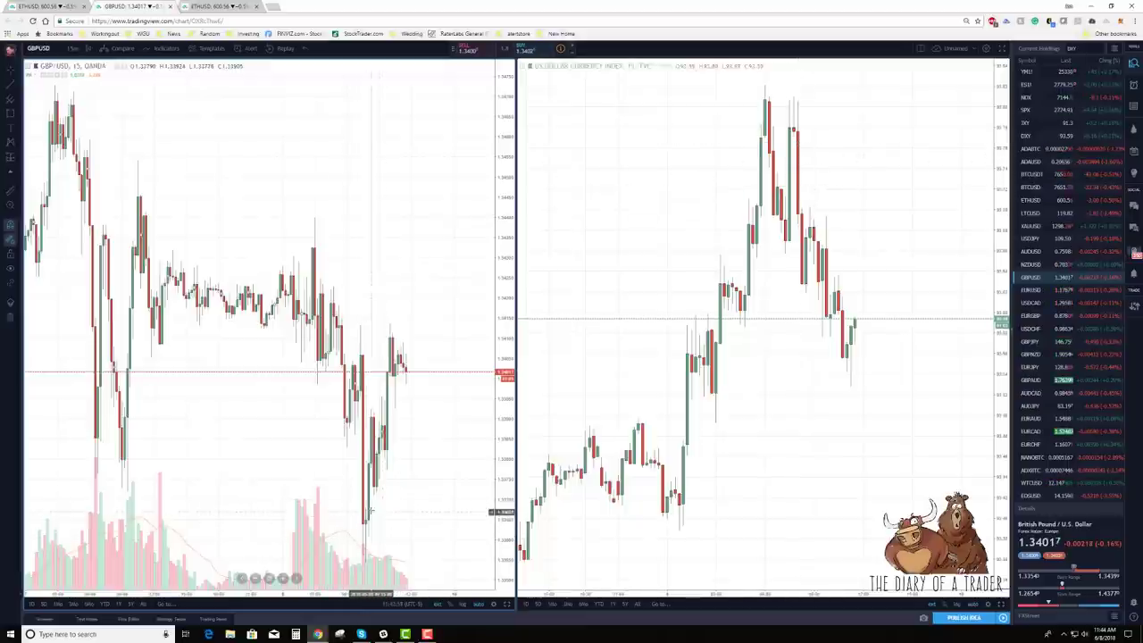
# Set both the GBPUSD and DXY charts to the 1-day interval and compare their recent trends.
pyautogui.click(74, 50)
pyautogui.click(99, 314)
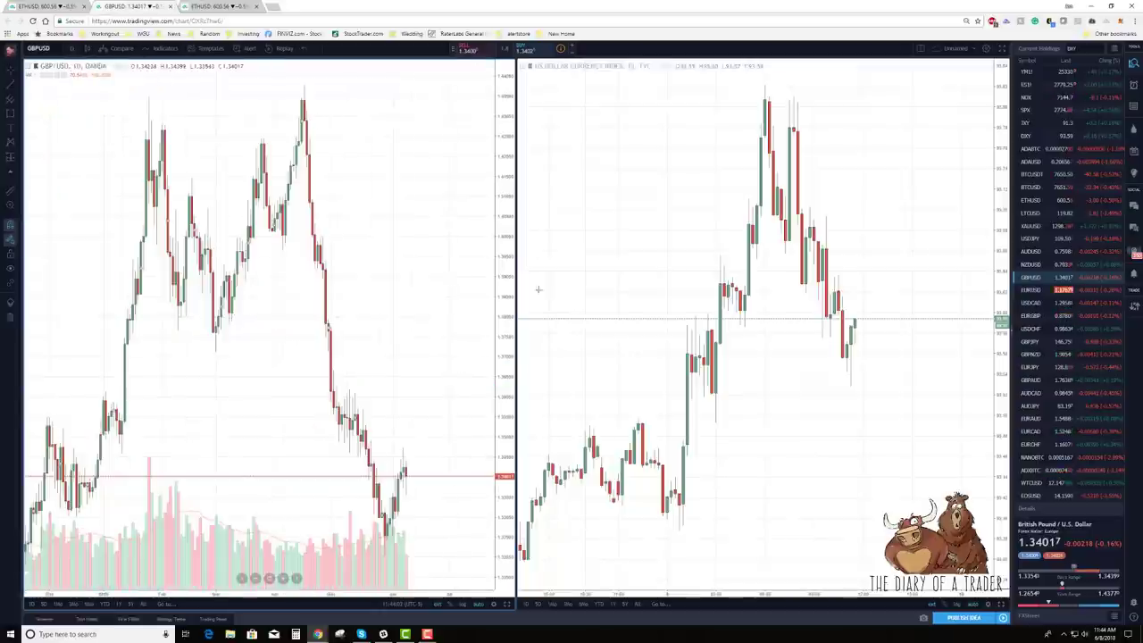
pyautogui.click(539, 289)
pyautogui.click(73, 50)
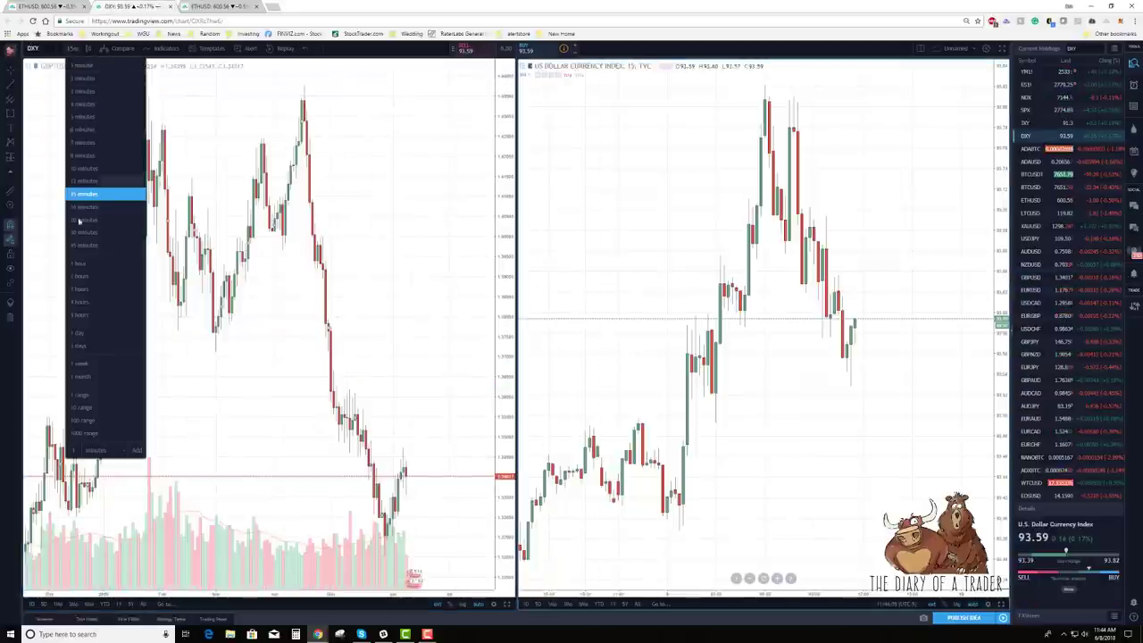
pyautogui.click(94, 316)
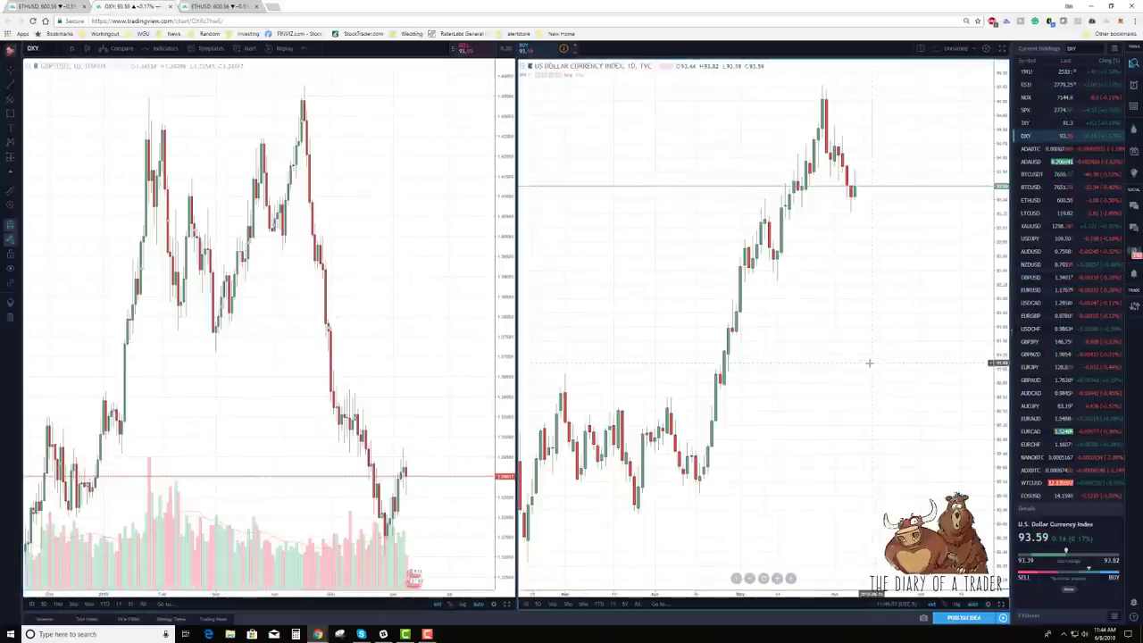
pyautogui.scroll(5, 804, 362)
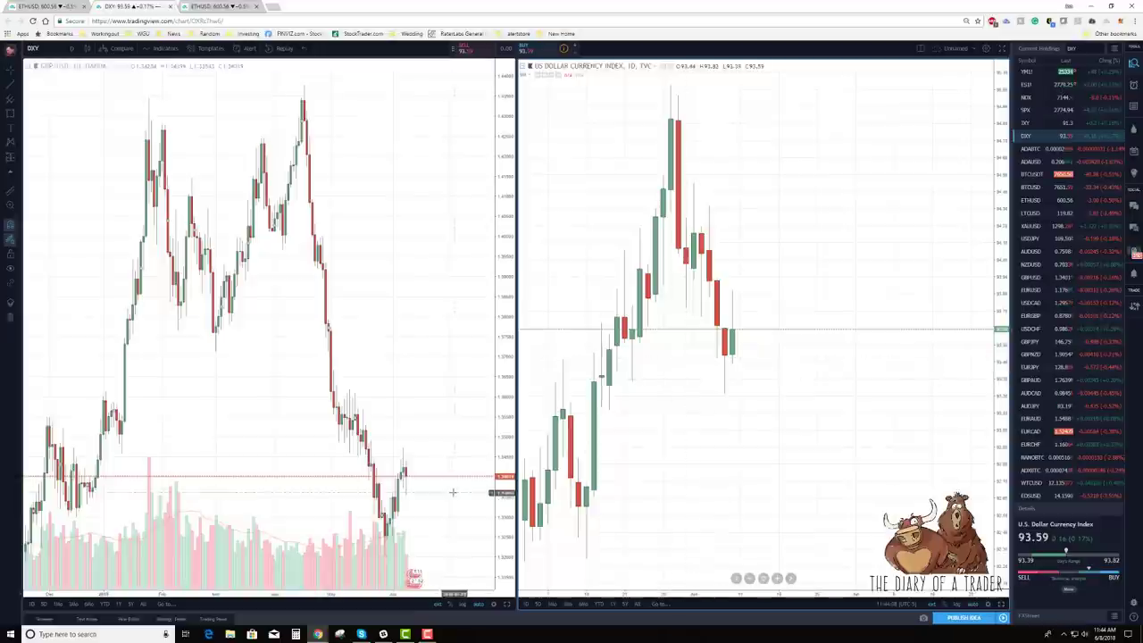
pyautogui.scroll(-2, 696, 448)
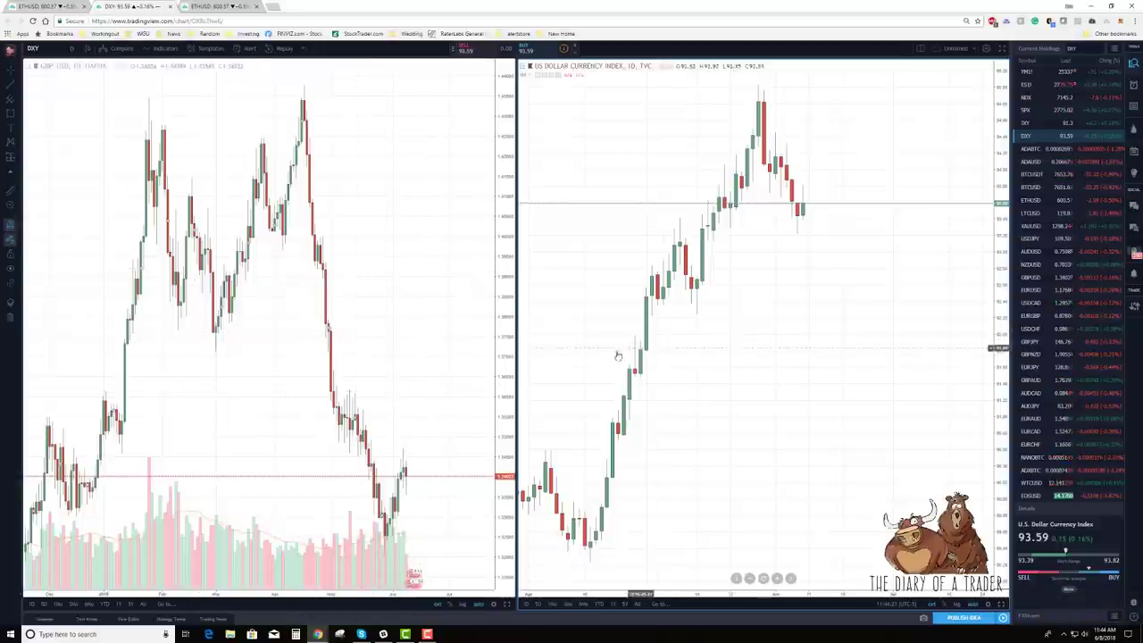
pyautogui.click(345, 274)
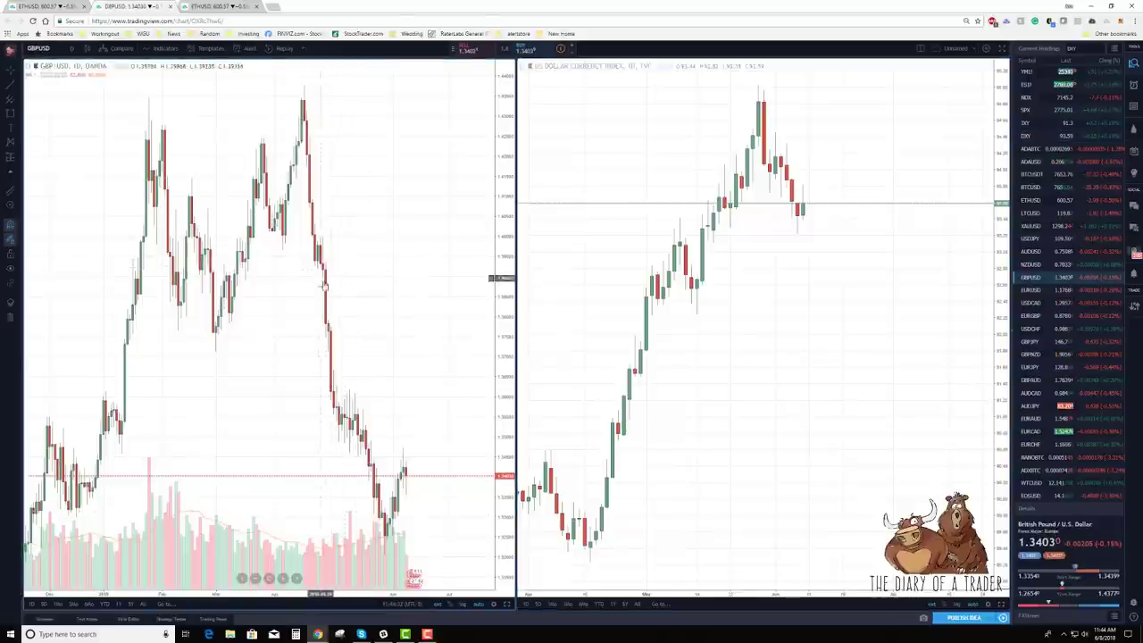
pyautogui.click(735, 301)
pyautogui.click(481, 321)
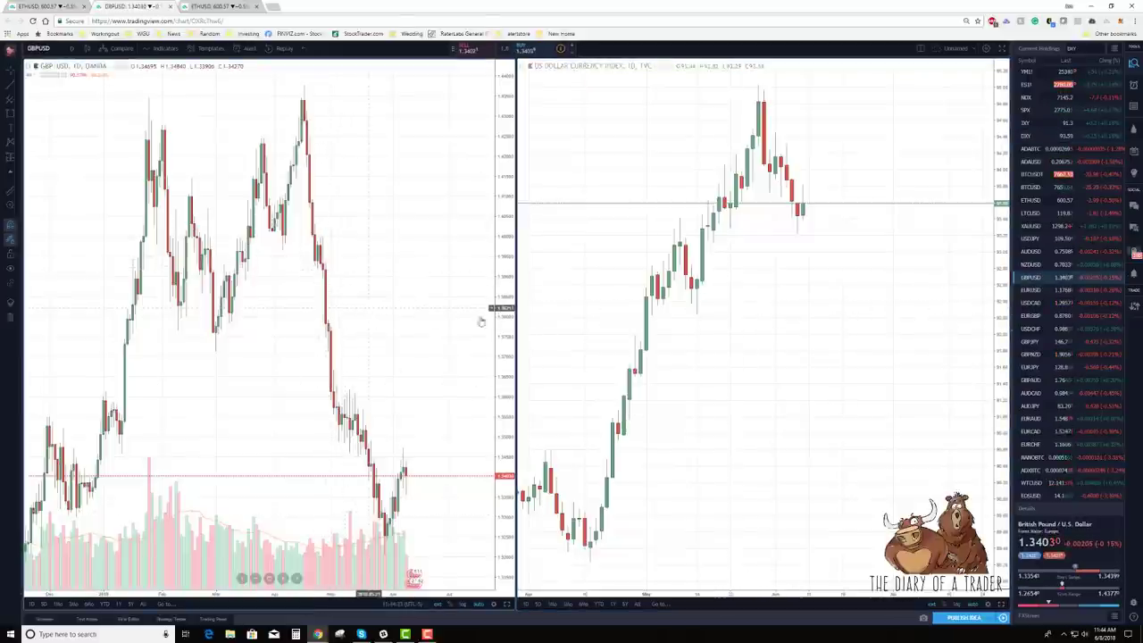
pyautogui.click(698, 301)
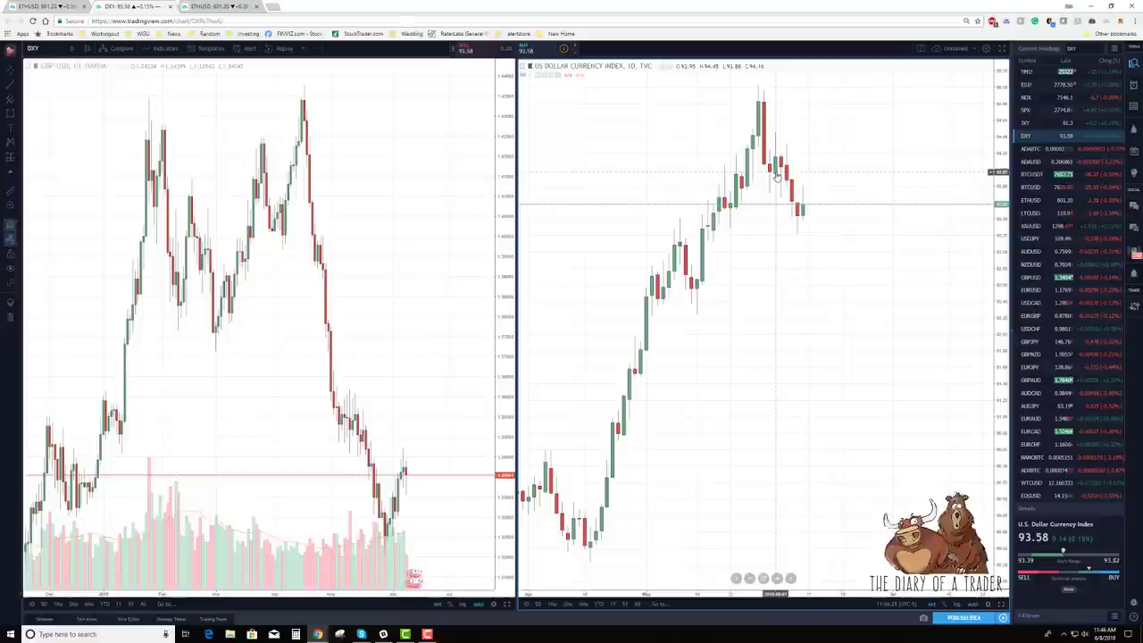
# Add the built-in Stochastic RSI indicator to the GBPUSD chart, finding it with the search term "stoch".
pyautogui.click(158, 85)
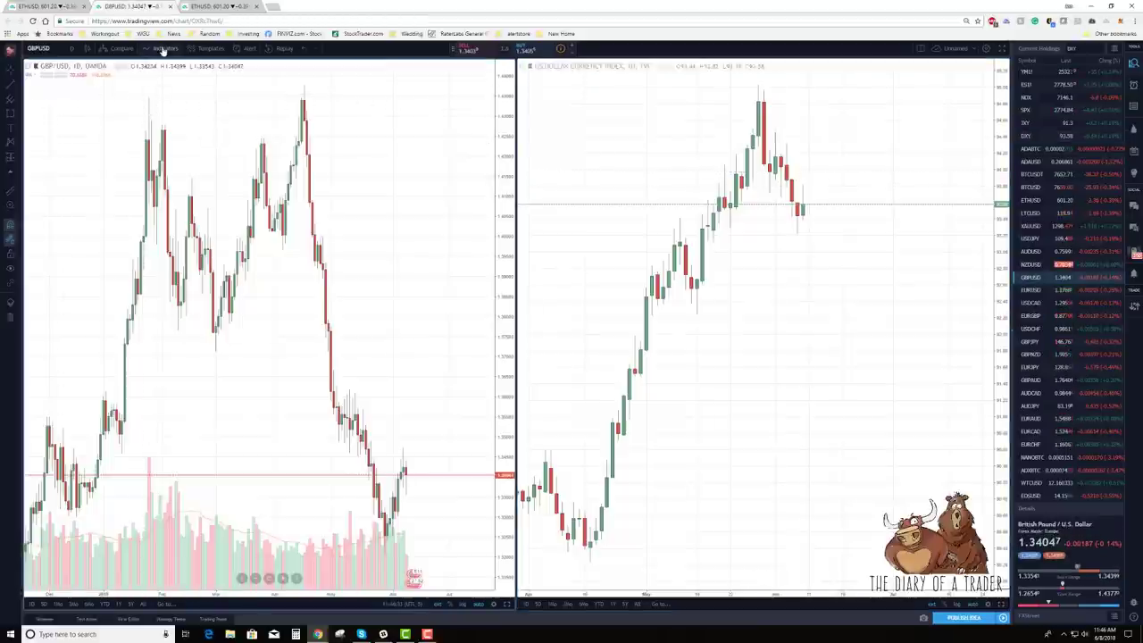
pyautogui.click(164, 47)
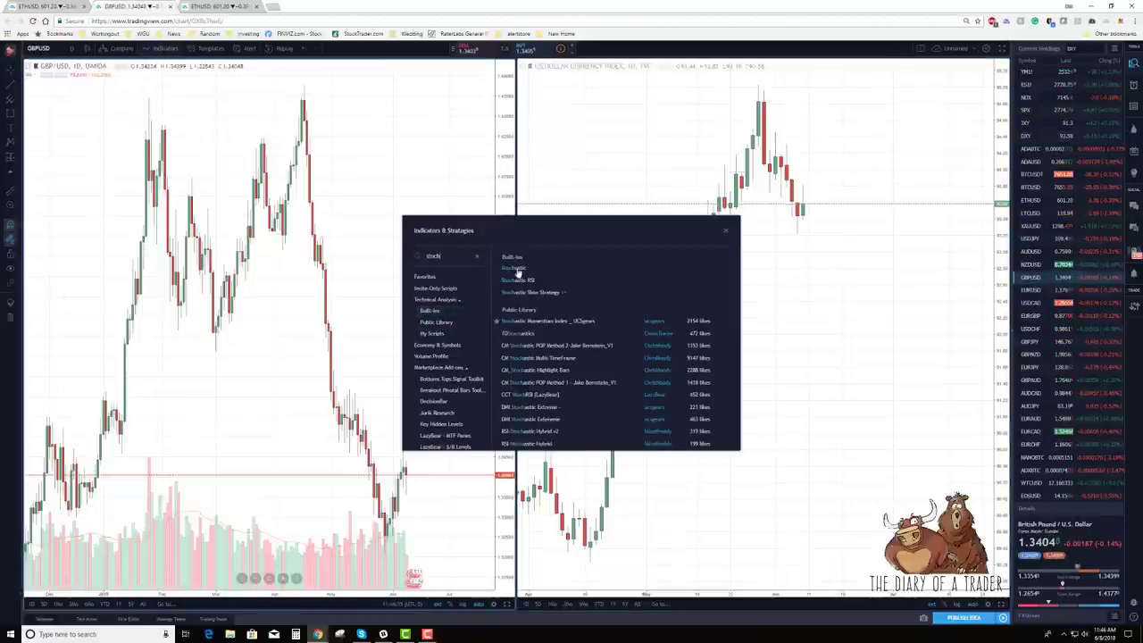
pyautogui.click(518, 269)
# Add the built-in Stochastic RSI indicator to the DXY chart and shrink the indicator panes beneath both charts to enlarge the candle areas.
pyautogui.click(809, 304)
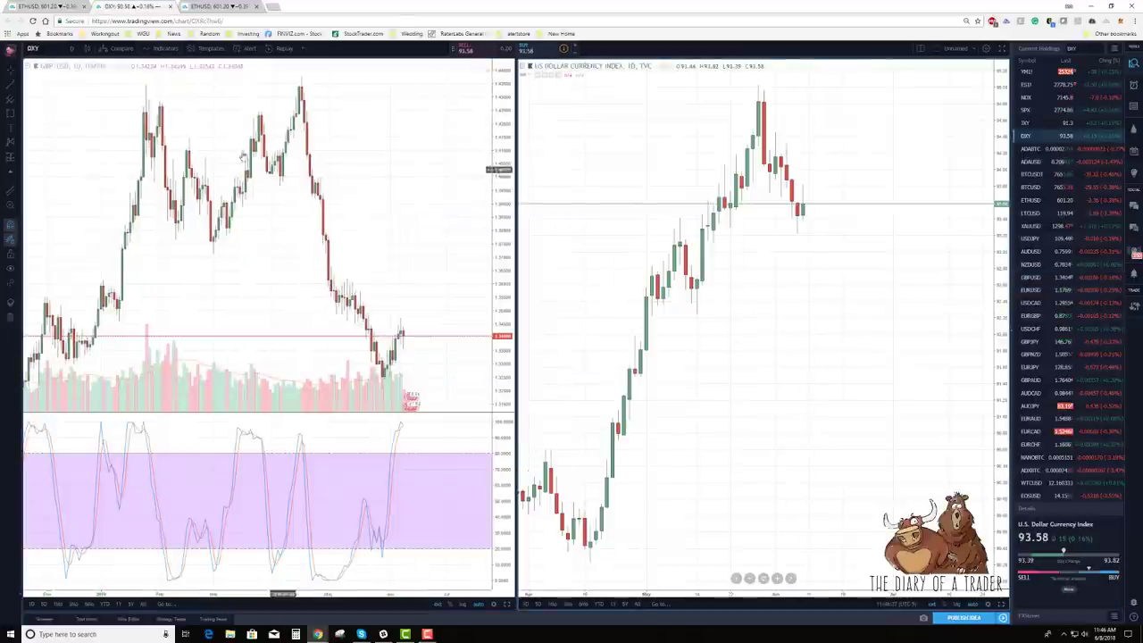
pyautogui.click(166, 49)
pyautogui.write('stoch')
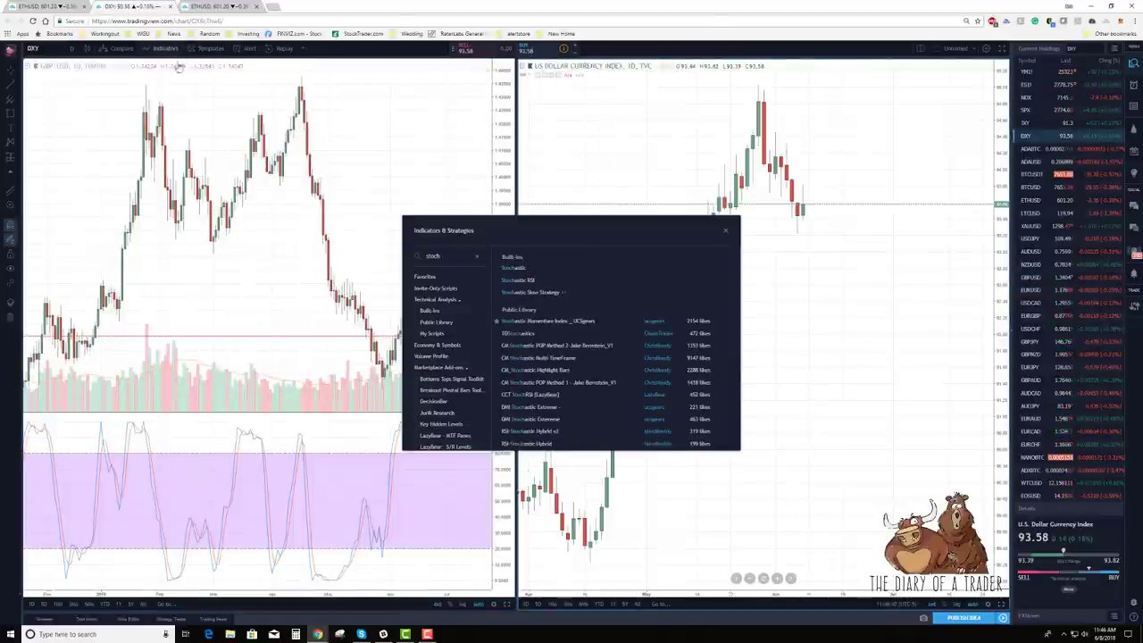
pyautogui.click(510, 281)
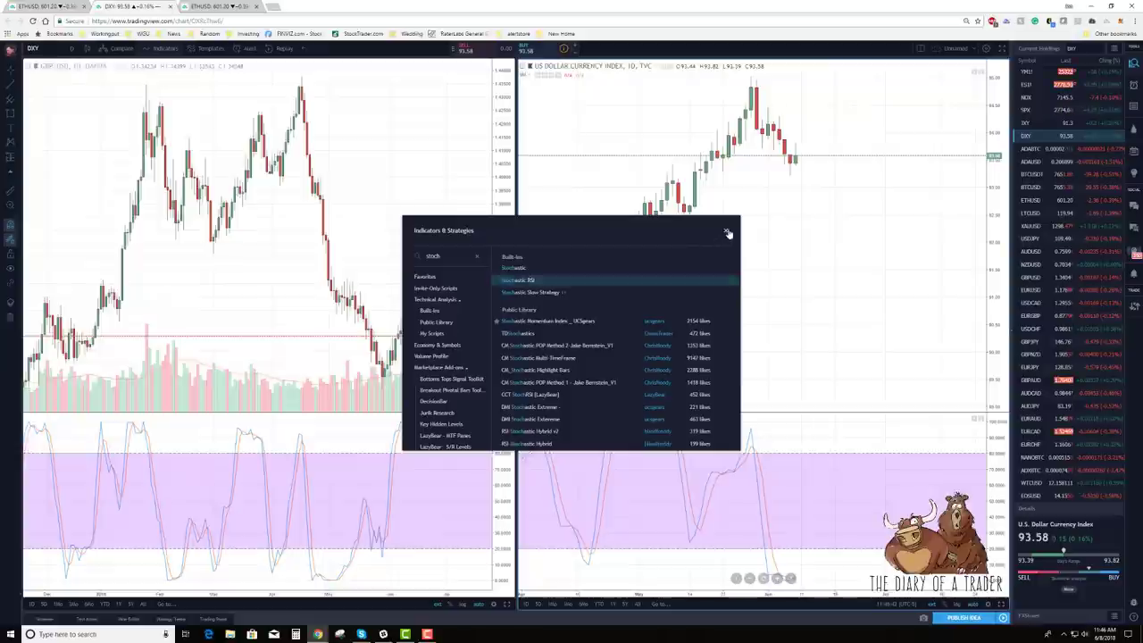
pyautogui.click(725, 230)
pyautogui.moveTo(664, 416); pyautogui.dragTo(664, 513)
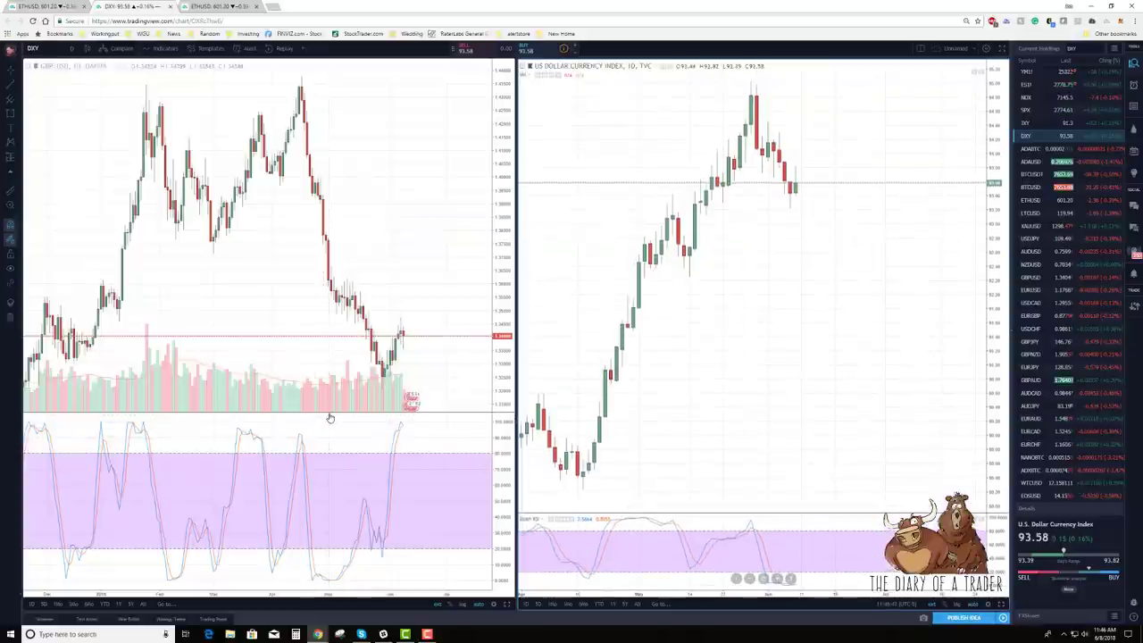
pyautogui.moveTo(329, 419); pyautogui.dragTo(333, 514)
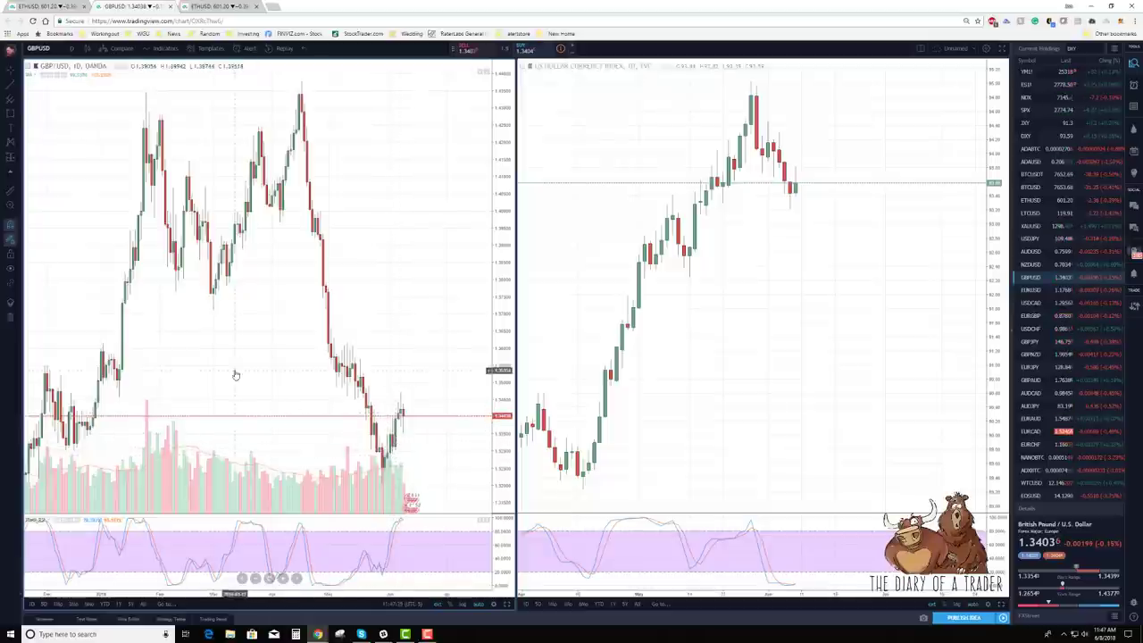
# Compare the earlier daily price moves of GBPUSD and DXY together with their Stochastic RSI curves.
pyautogui.moveTo(235, 375); pyautogui.dragTo(312, 390)
pyautogui.moveTo(716, 349); pyautogui.dragTo(807, 338)
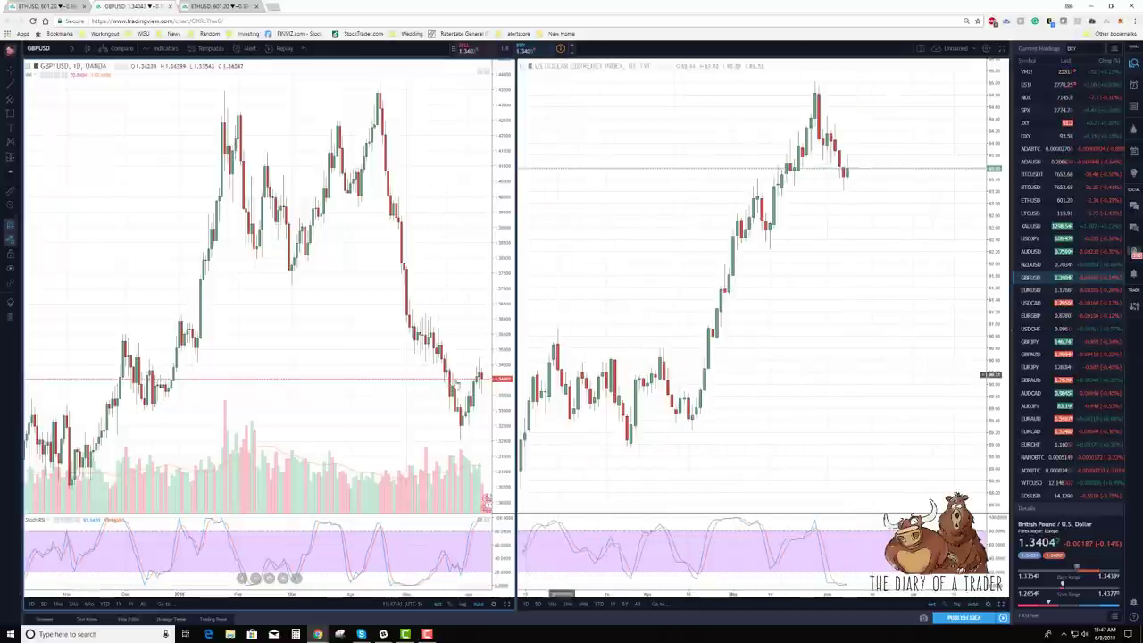
pyautogui.scroll(3, 415, 358)
pyautogui.moveTo(400, 346); pyautogui.dragTo(380, 345)
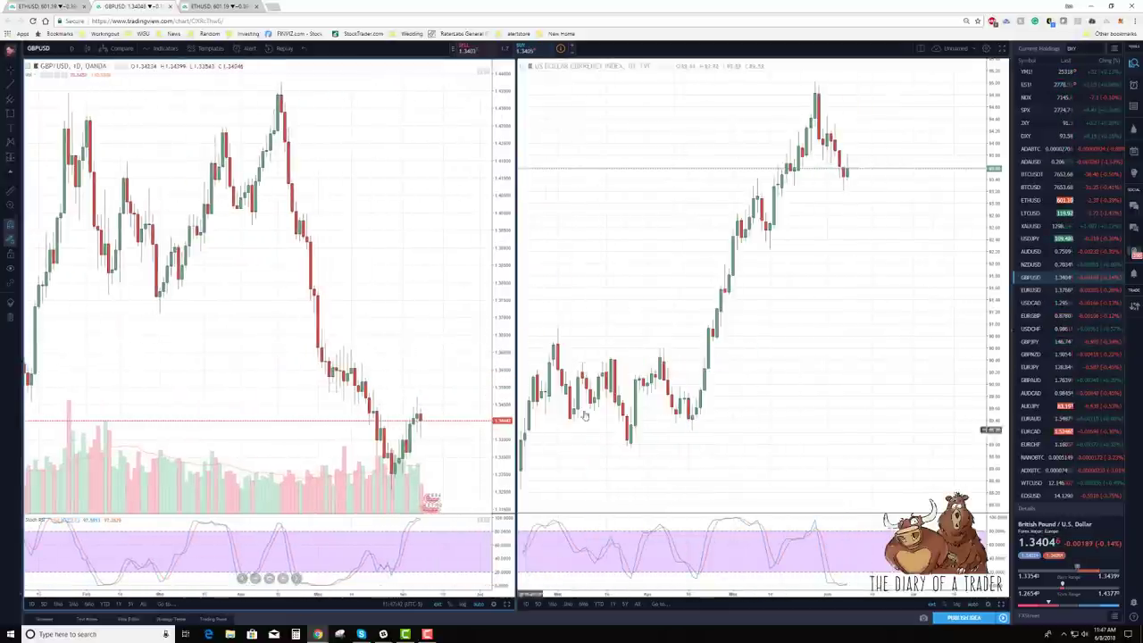
pyautogui.click(651, 112)
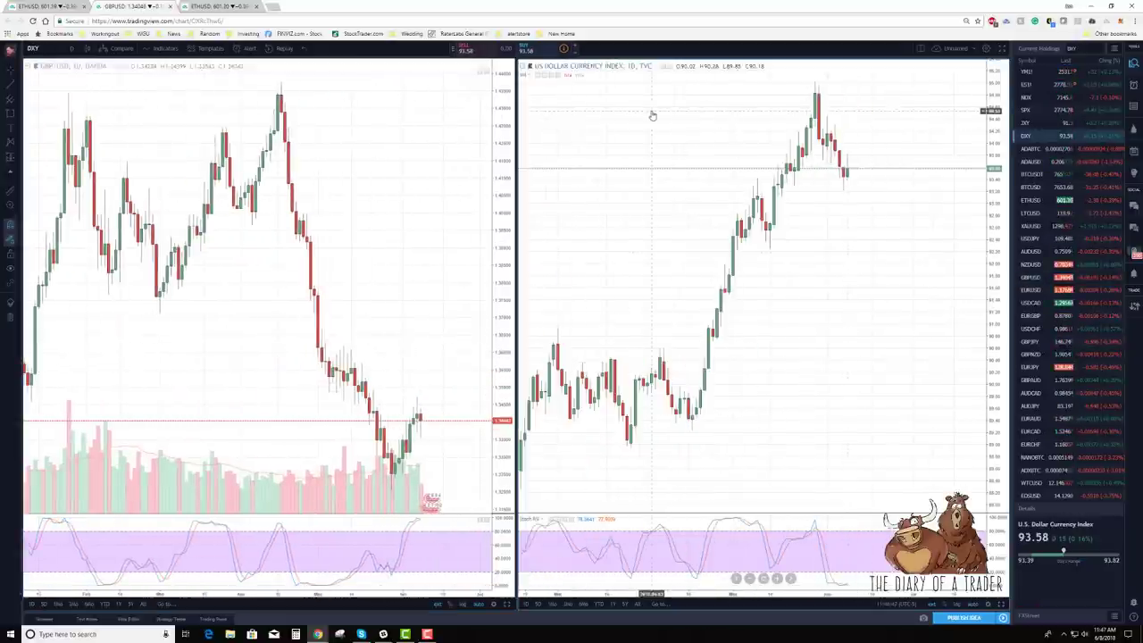